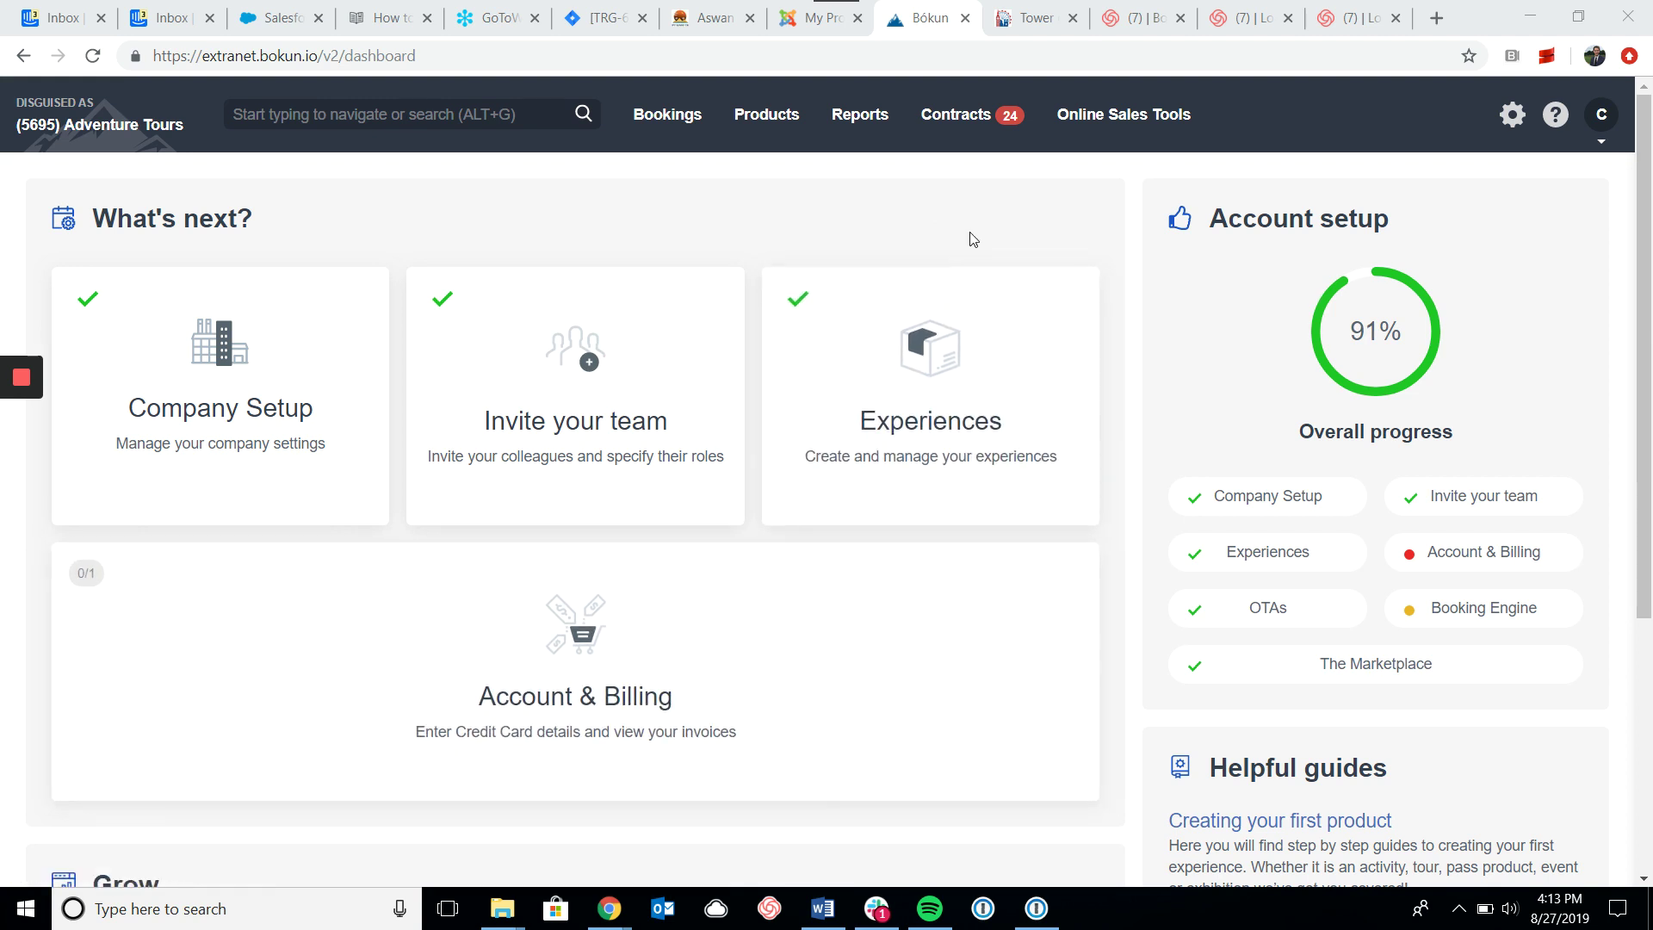
- On the Tower of London tour page, raise the adult count to 3
left_click(1033, 31)
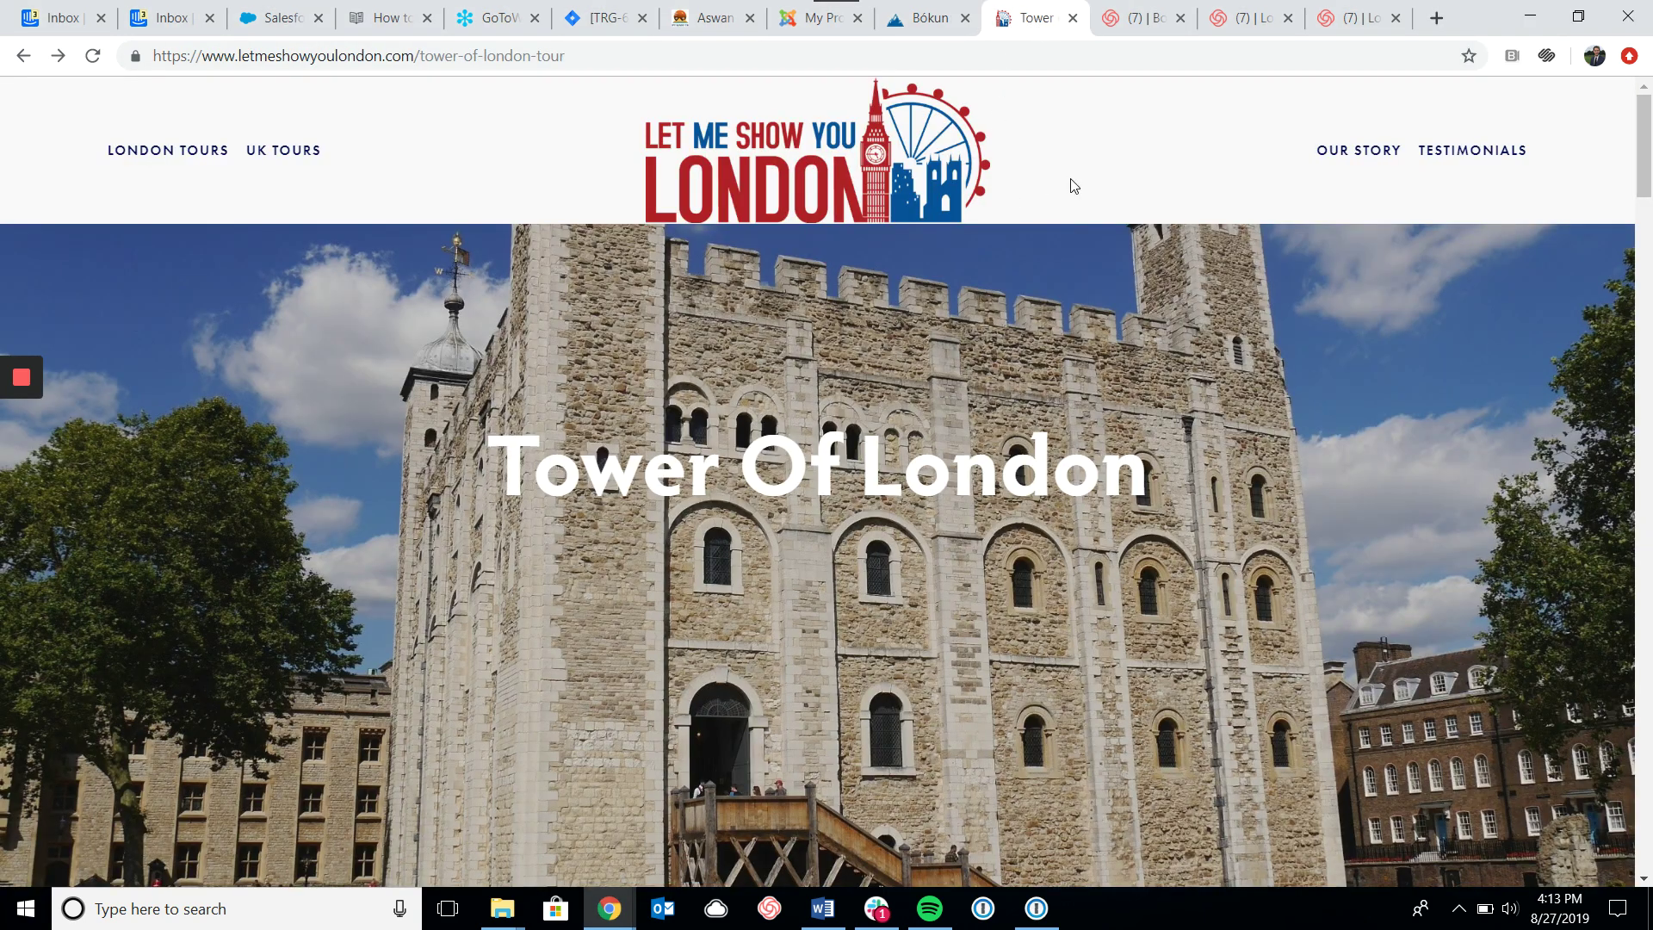
scroll(1088, 184, "down", 2)
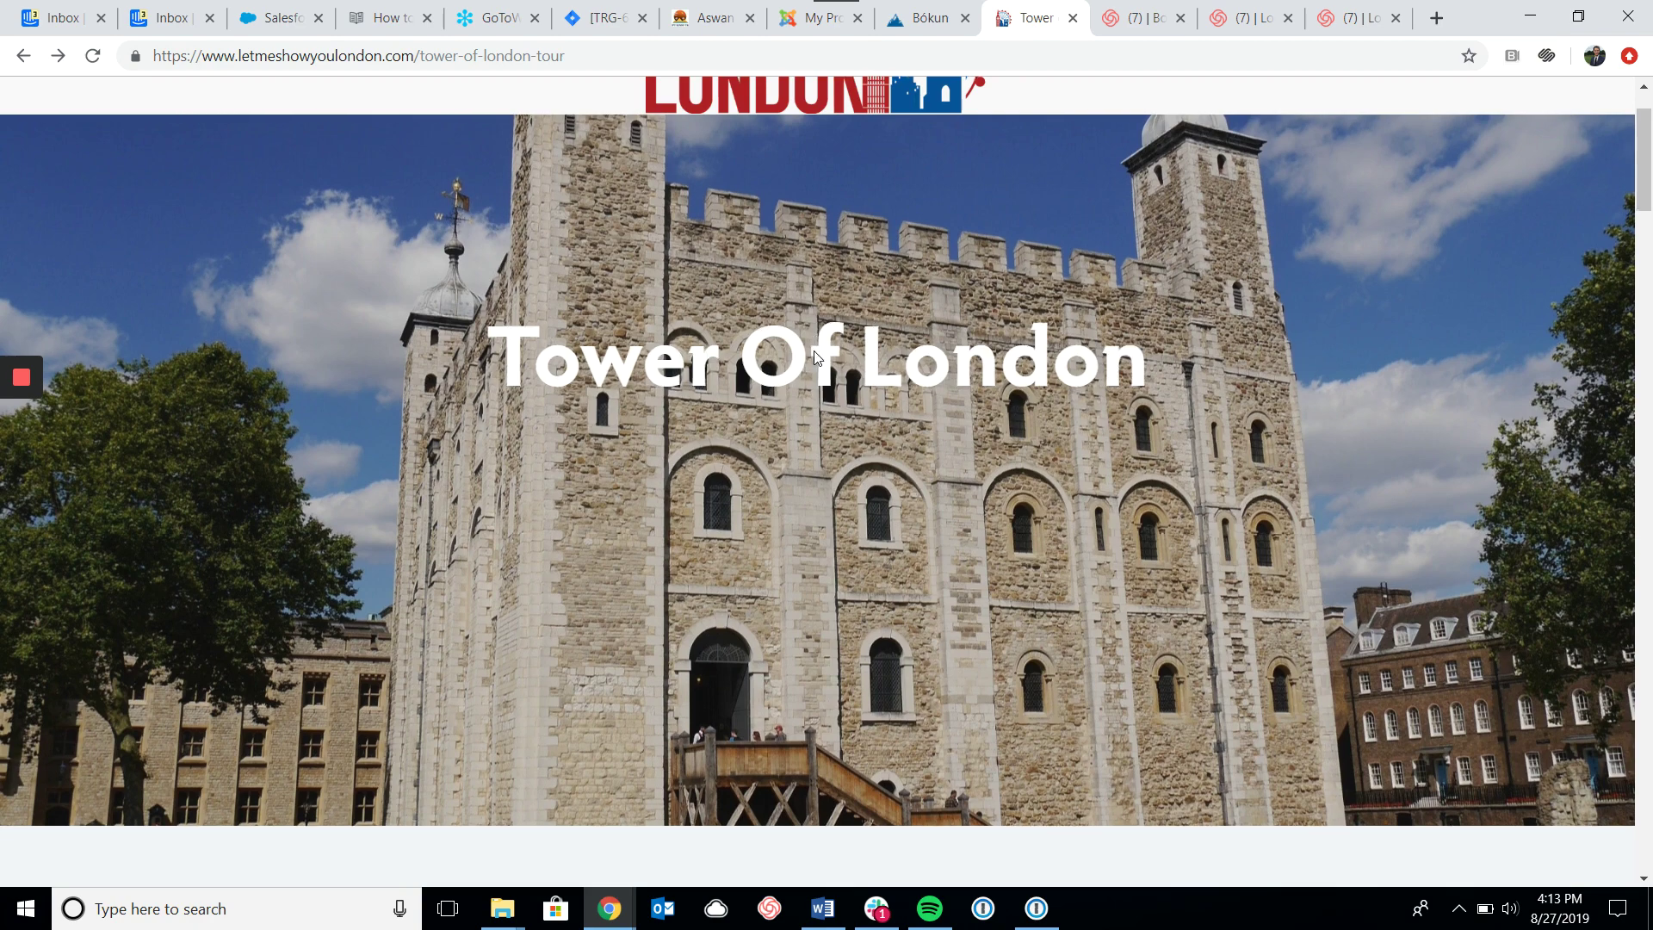
scroll(818, 358, "down", 8)
scroll(819, 371, "down", 15)
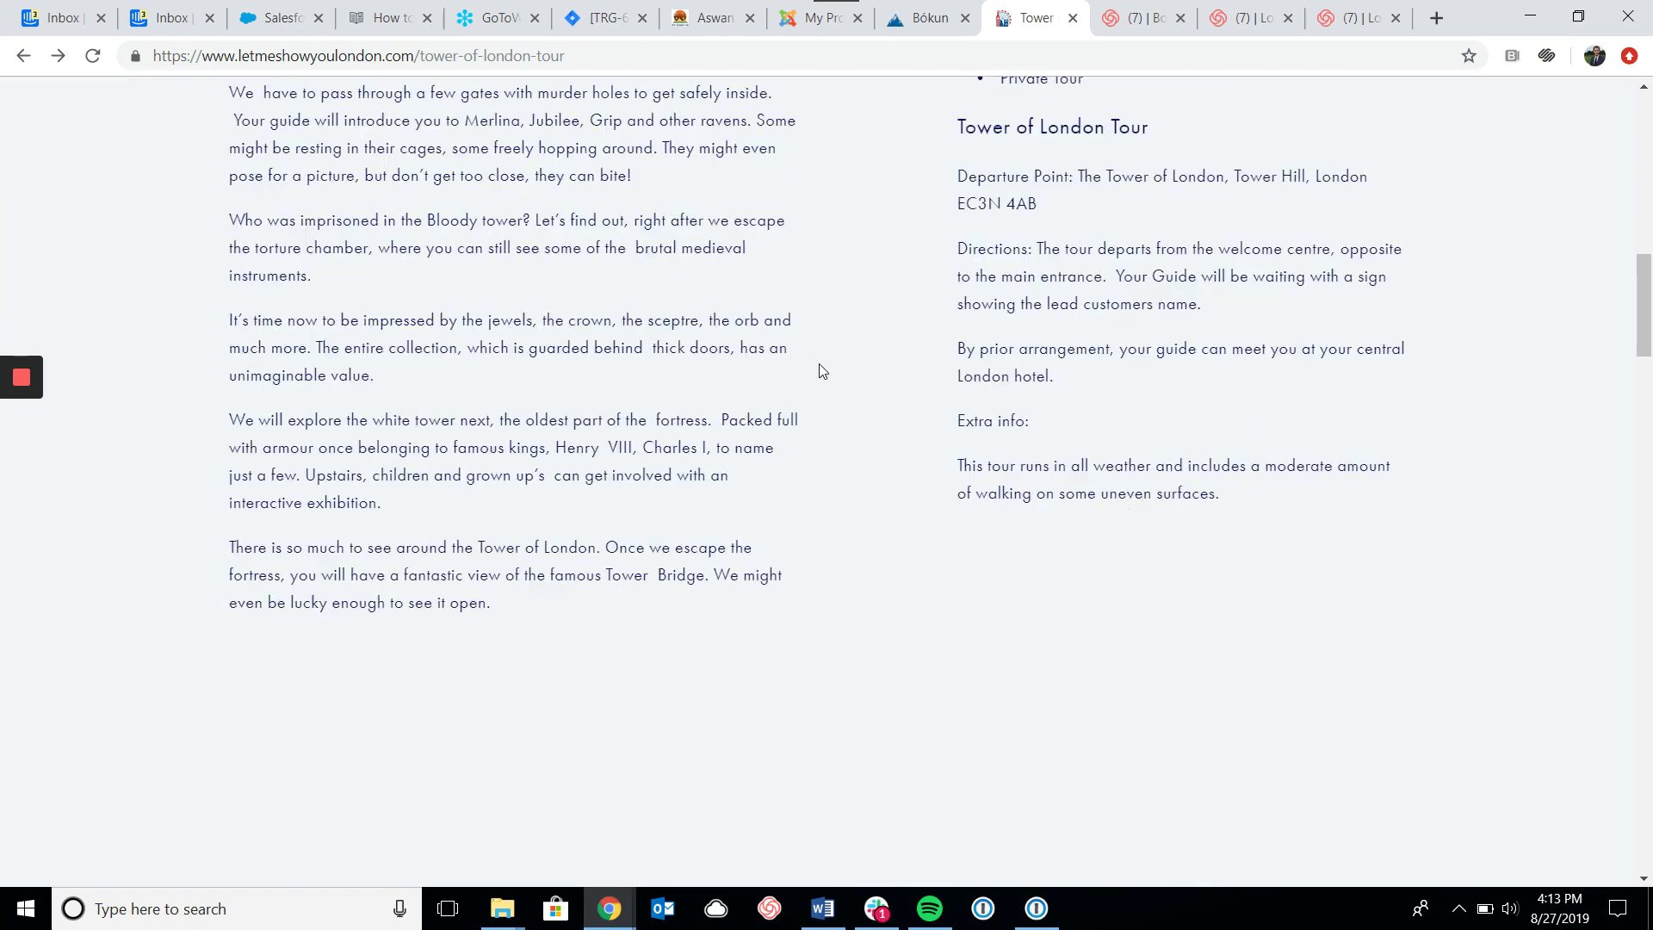
scroll(822, 371, "down", 1)
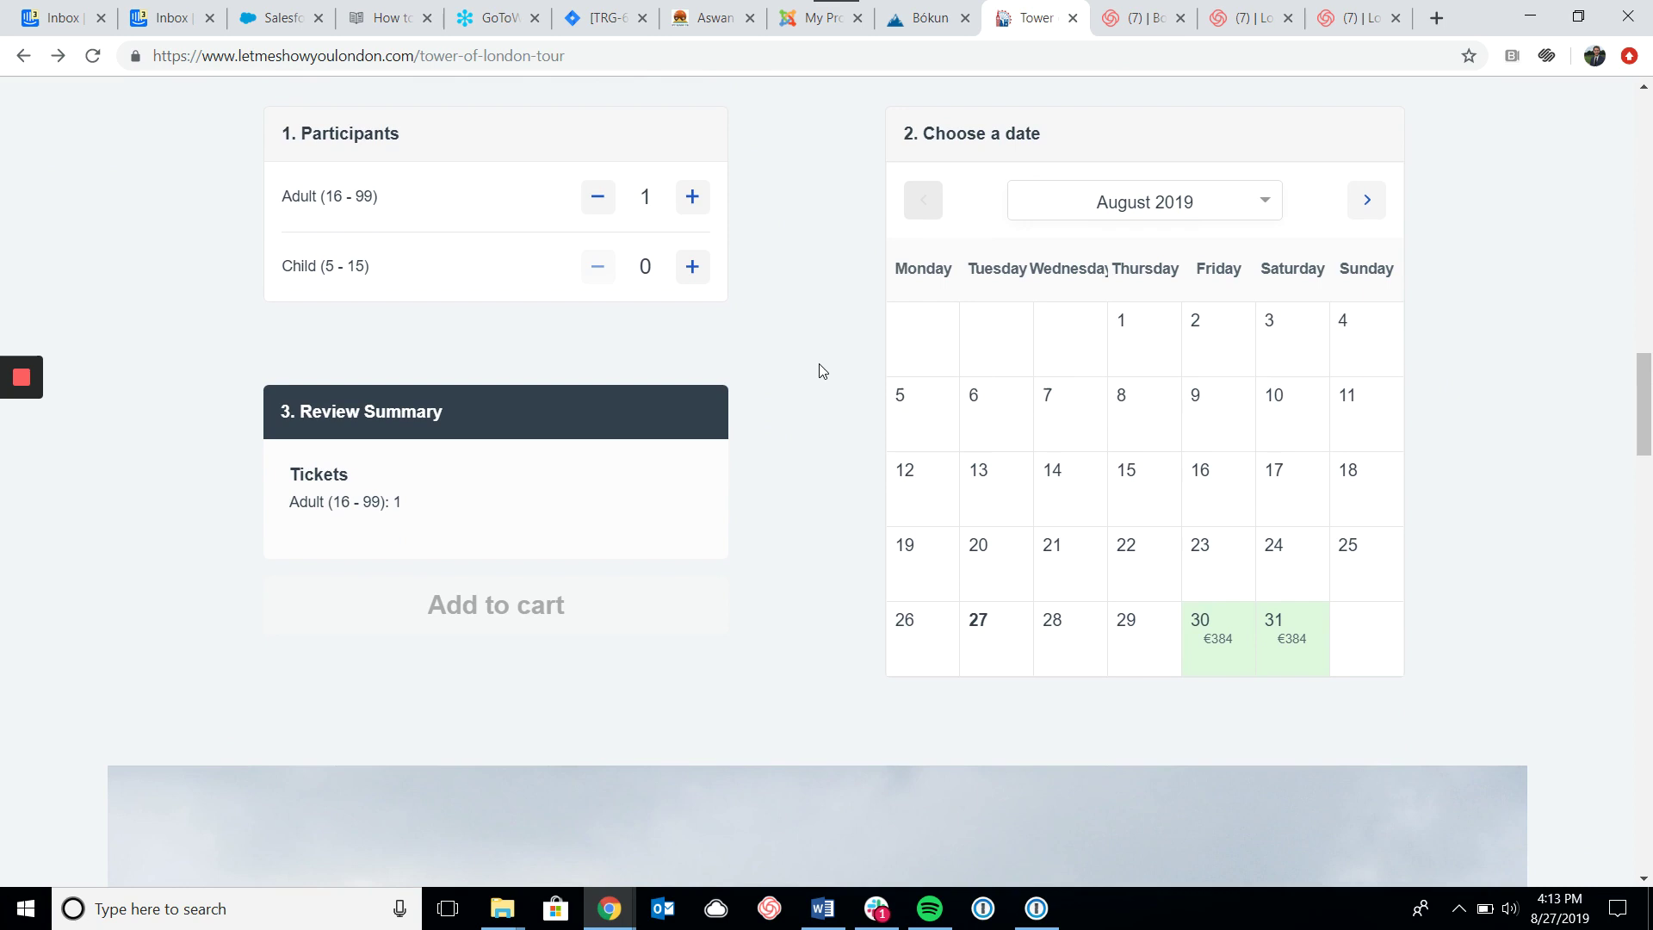
left_click(693, 200)
left_click(694, 200)
- Book Wednesday, September 4 at the 09:00 AM slot
left_click(1367, 203)
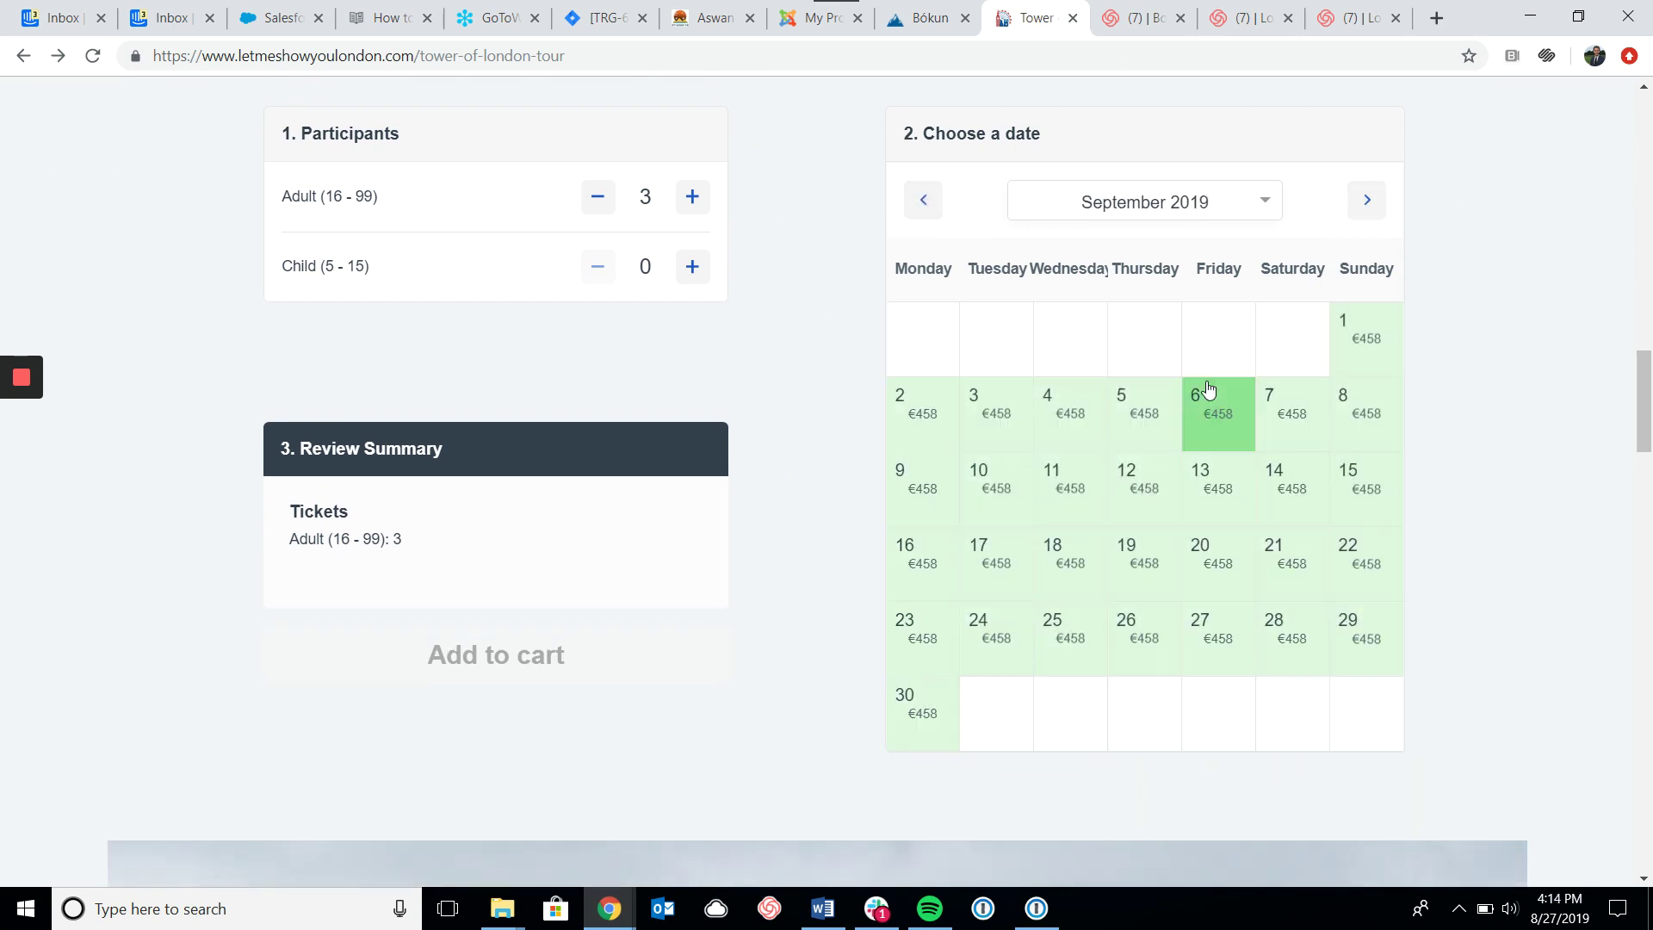
left_click(1067, 422)
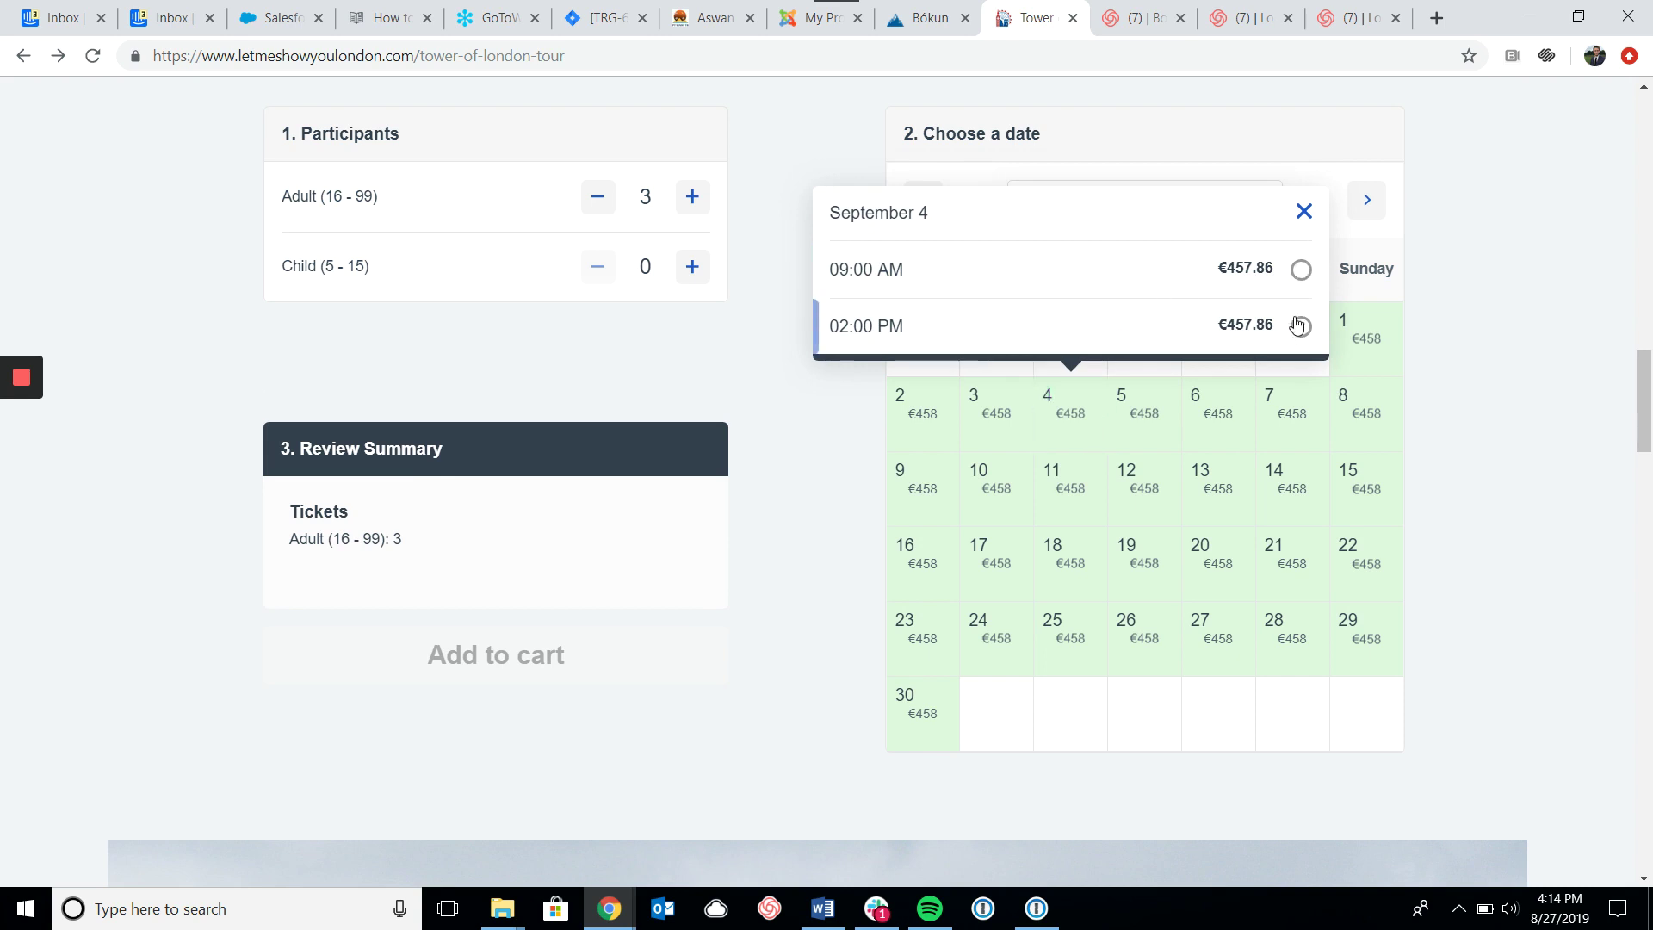
left_click(1302, 272)
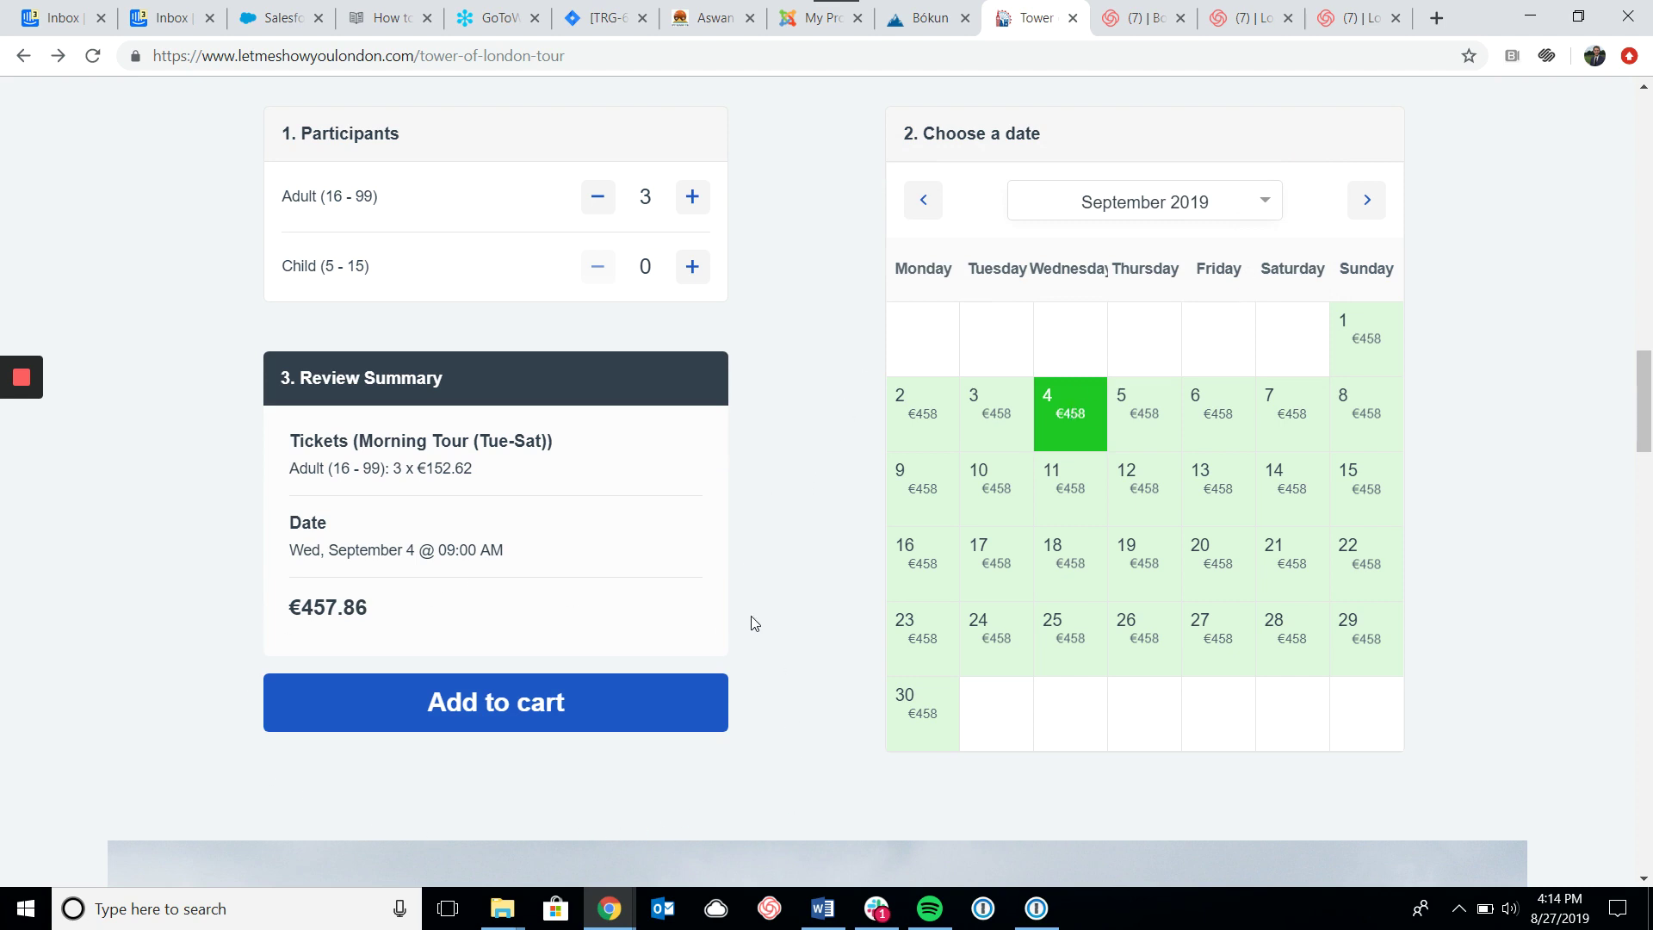
- Add the Private Tour, Tower of London to the cart and start the €457.86 checkout
left_click(674, 705)
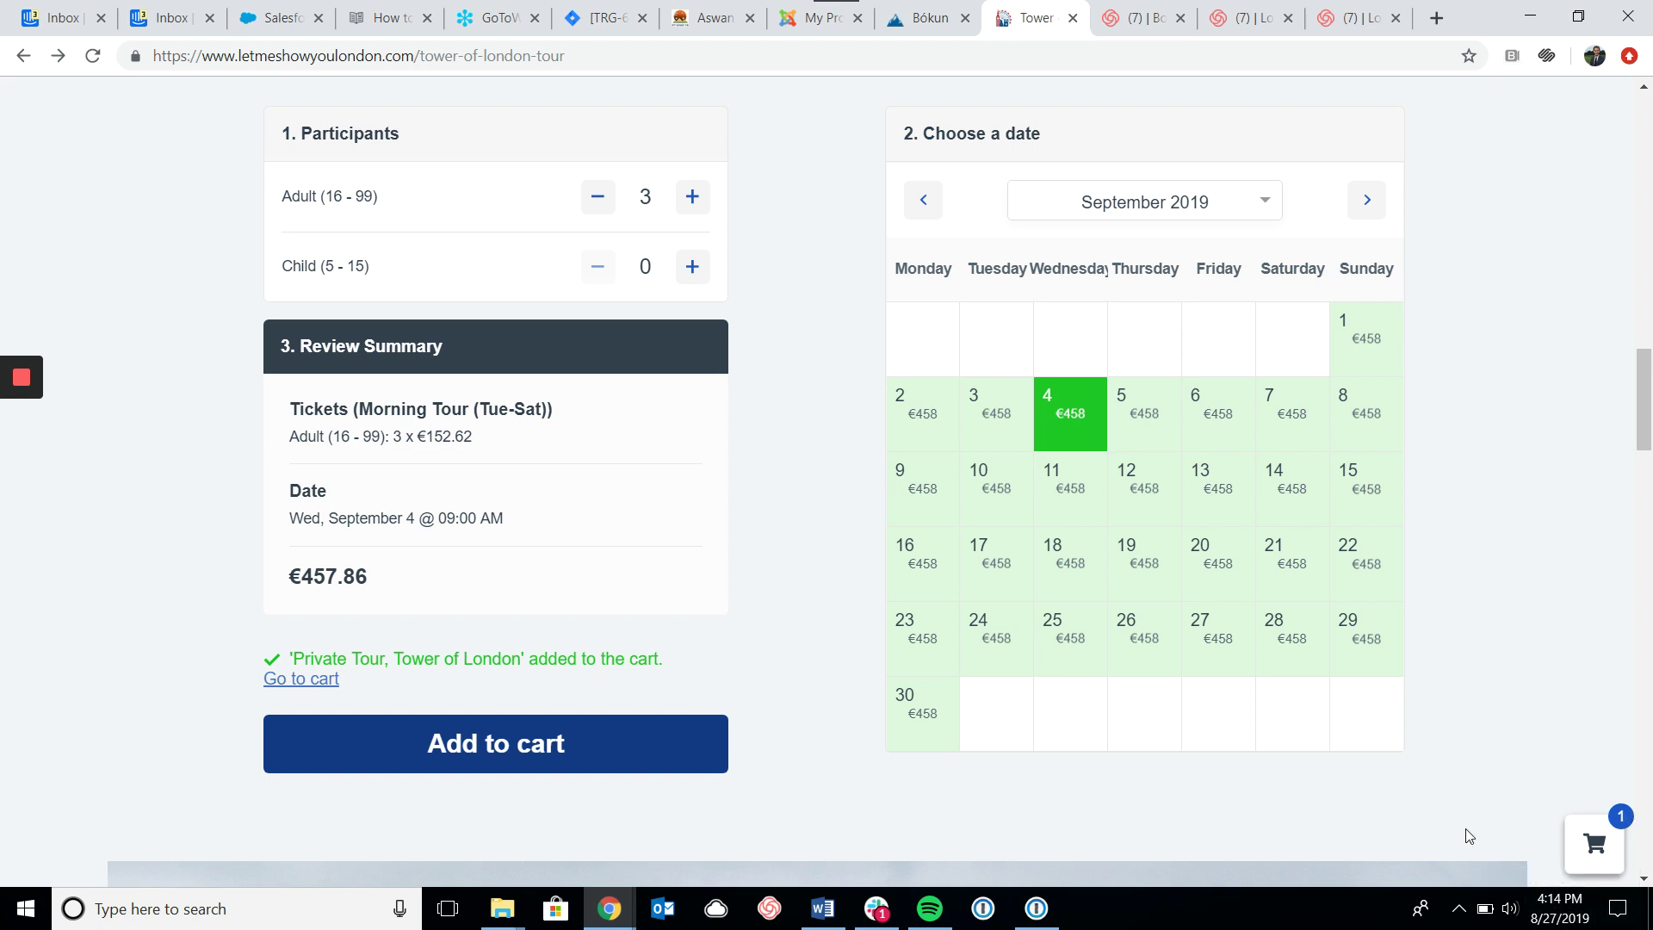
left_click(1591, 848)
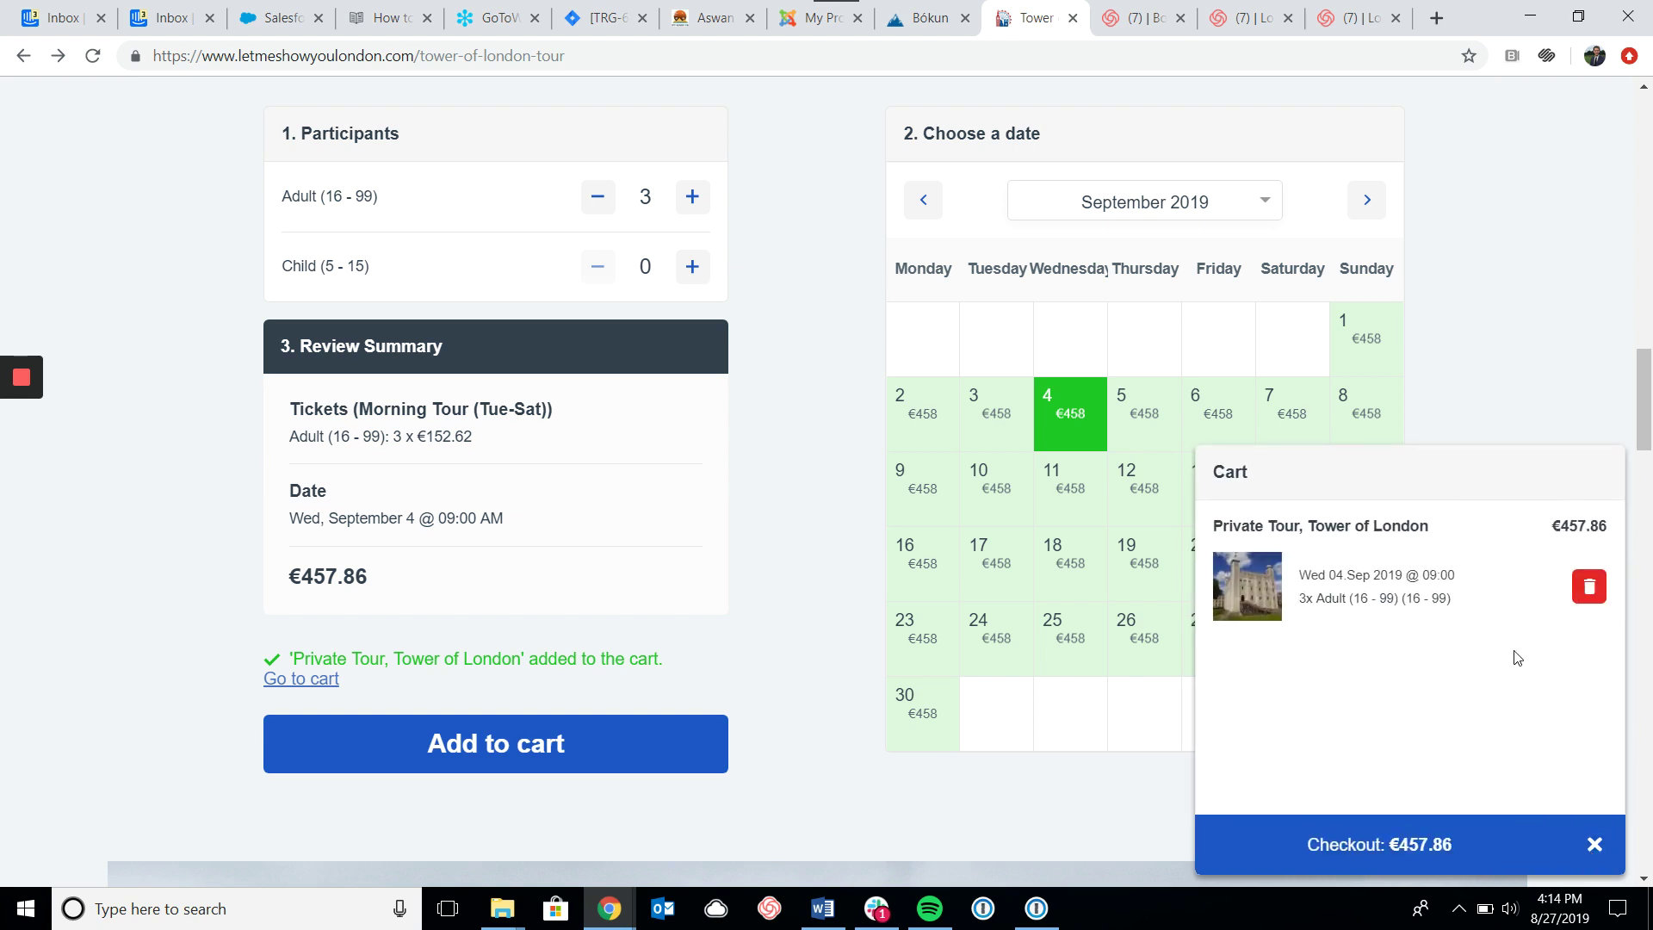
left_click(1445, 848)
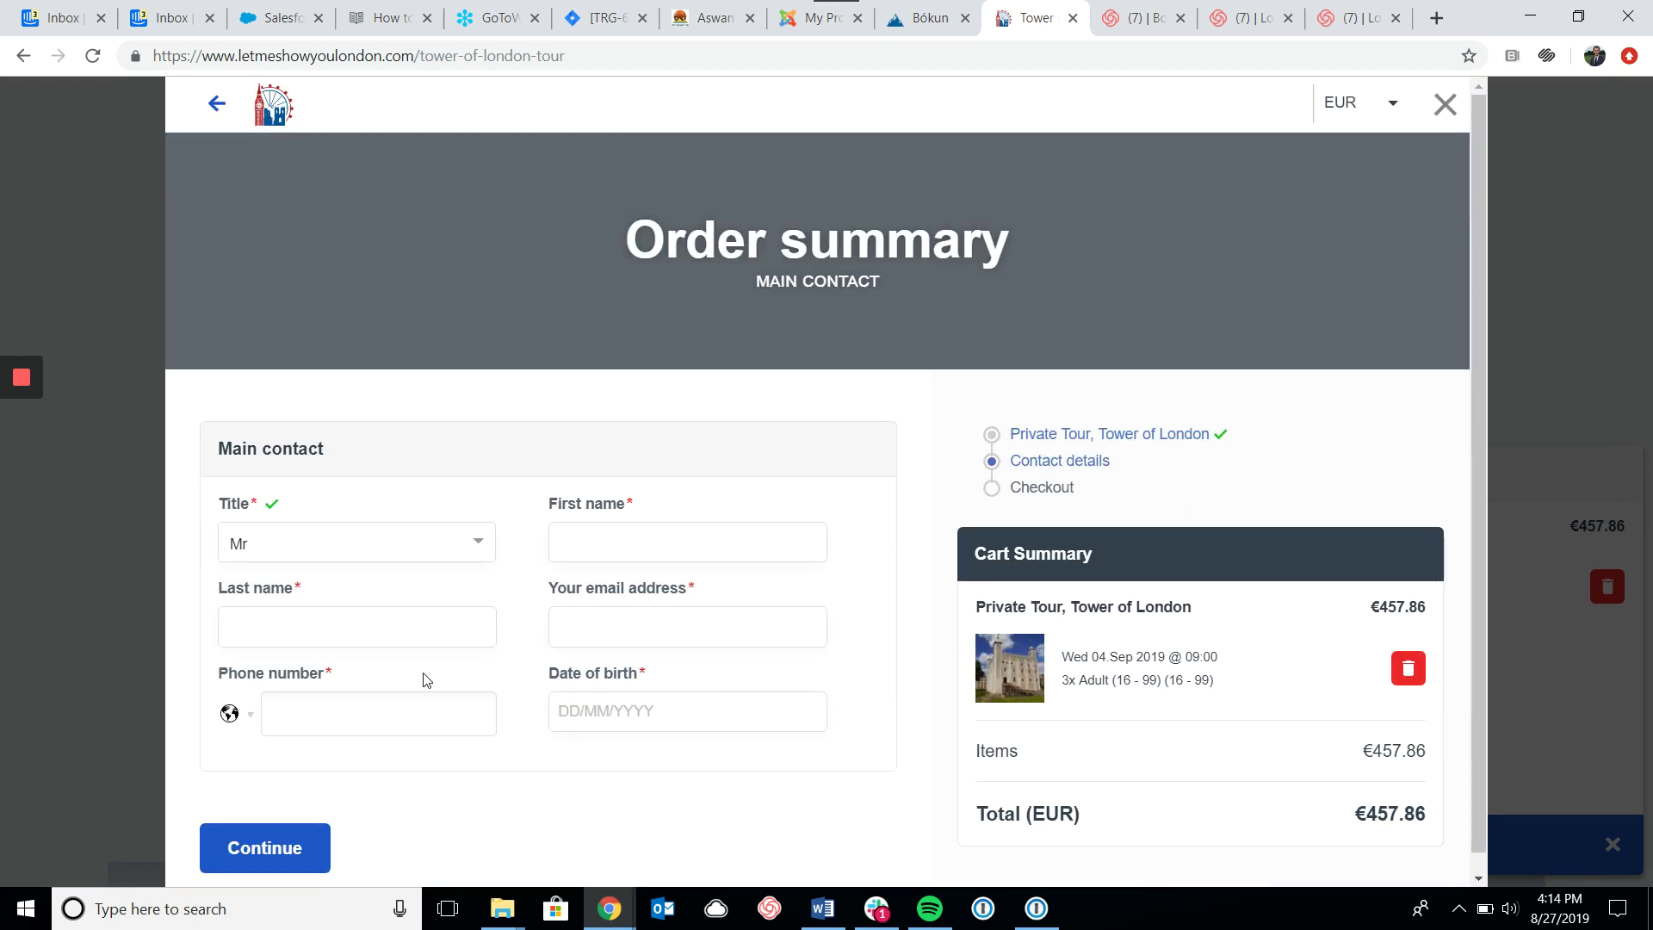
- Fill the main contact's first and last name with TEST
left_click(598, 540)
left_click(579, 587)
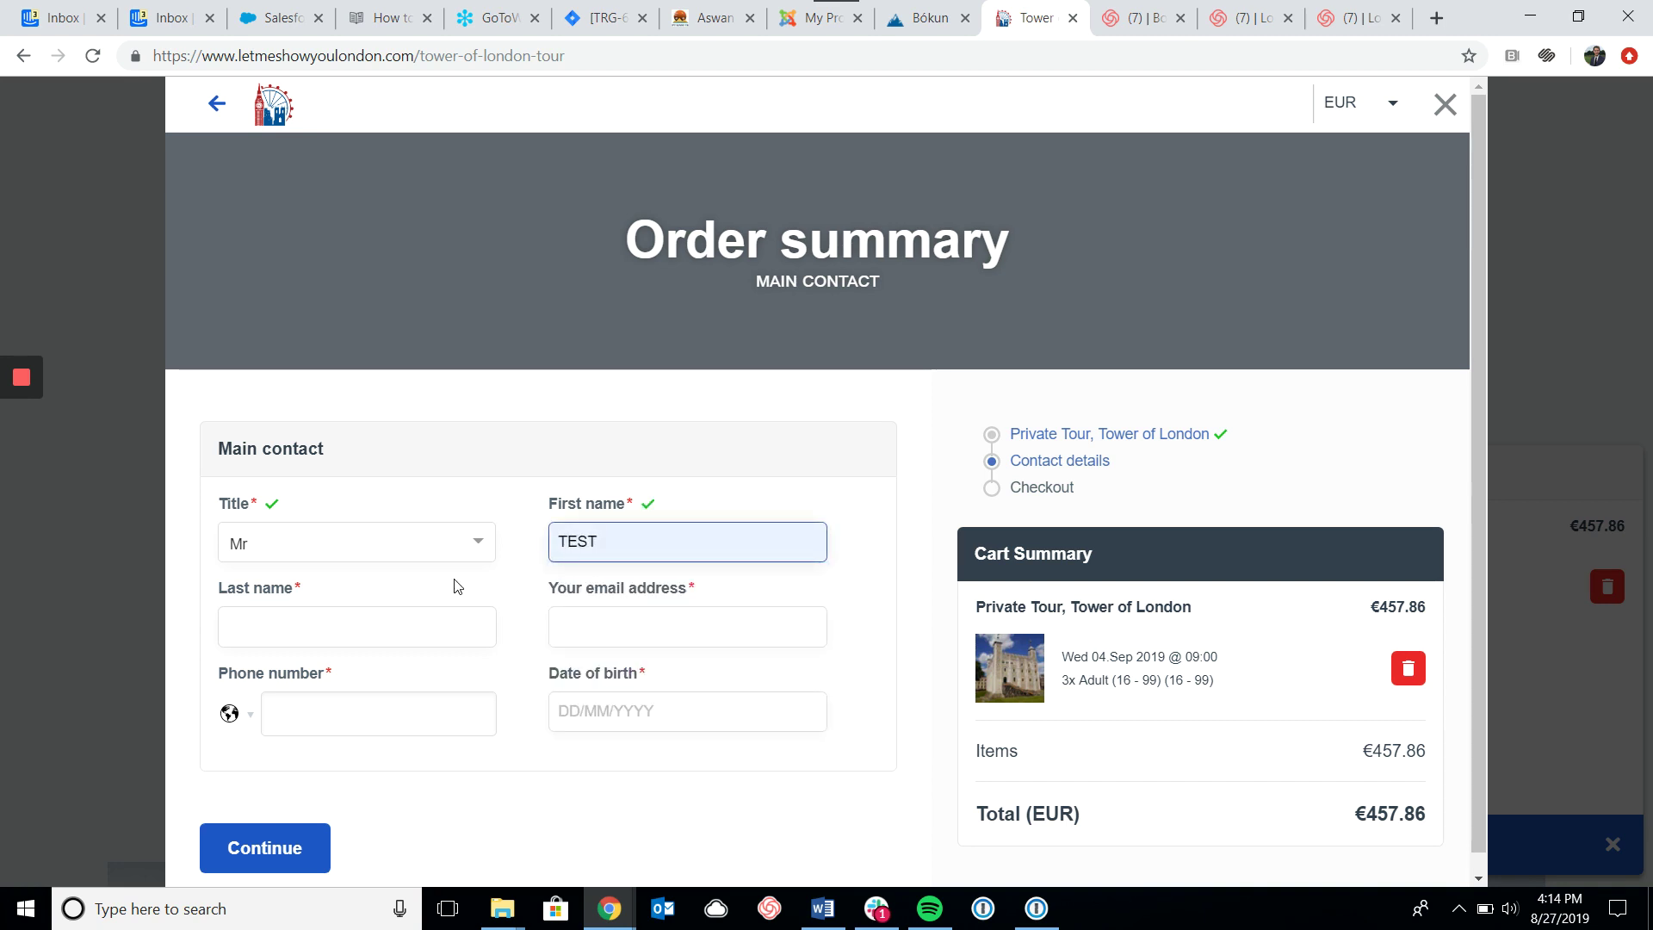
left_click(416, 625)
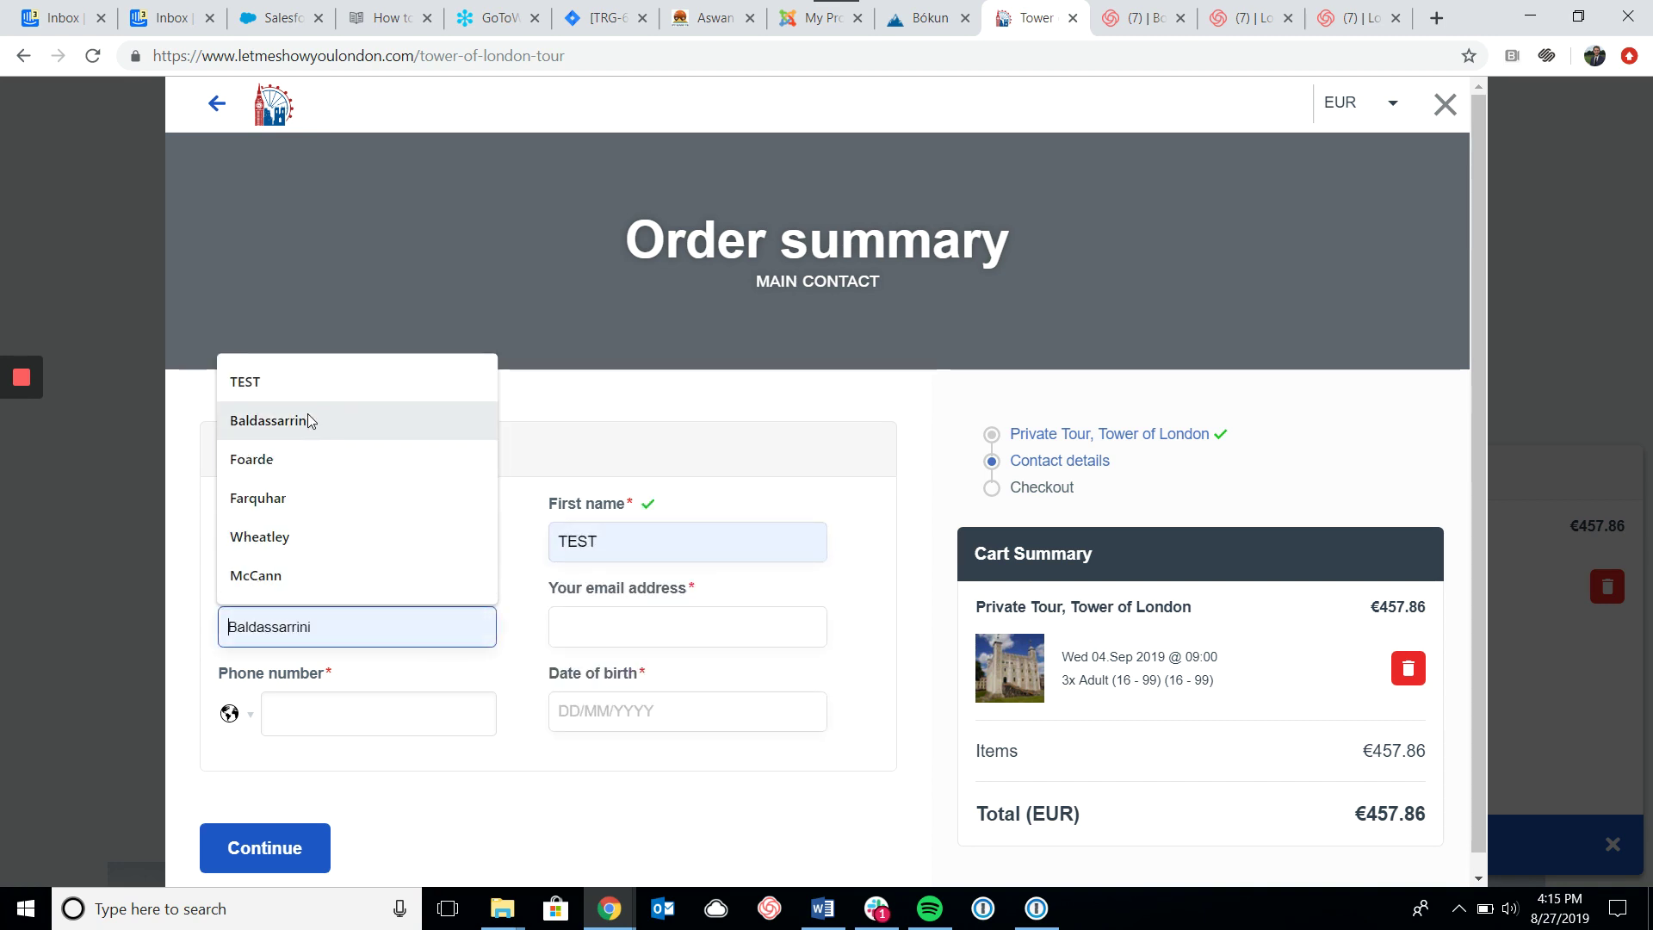
left_click(295, 380)
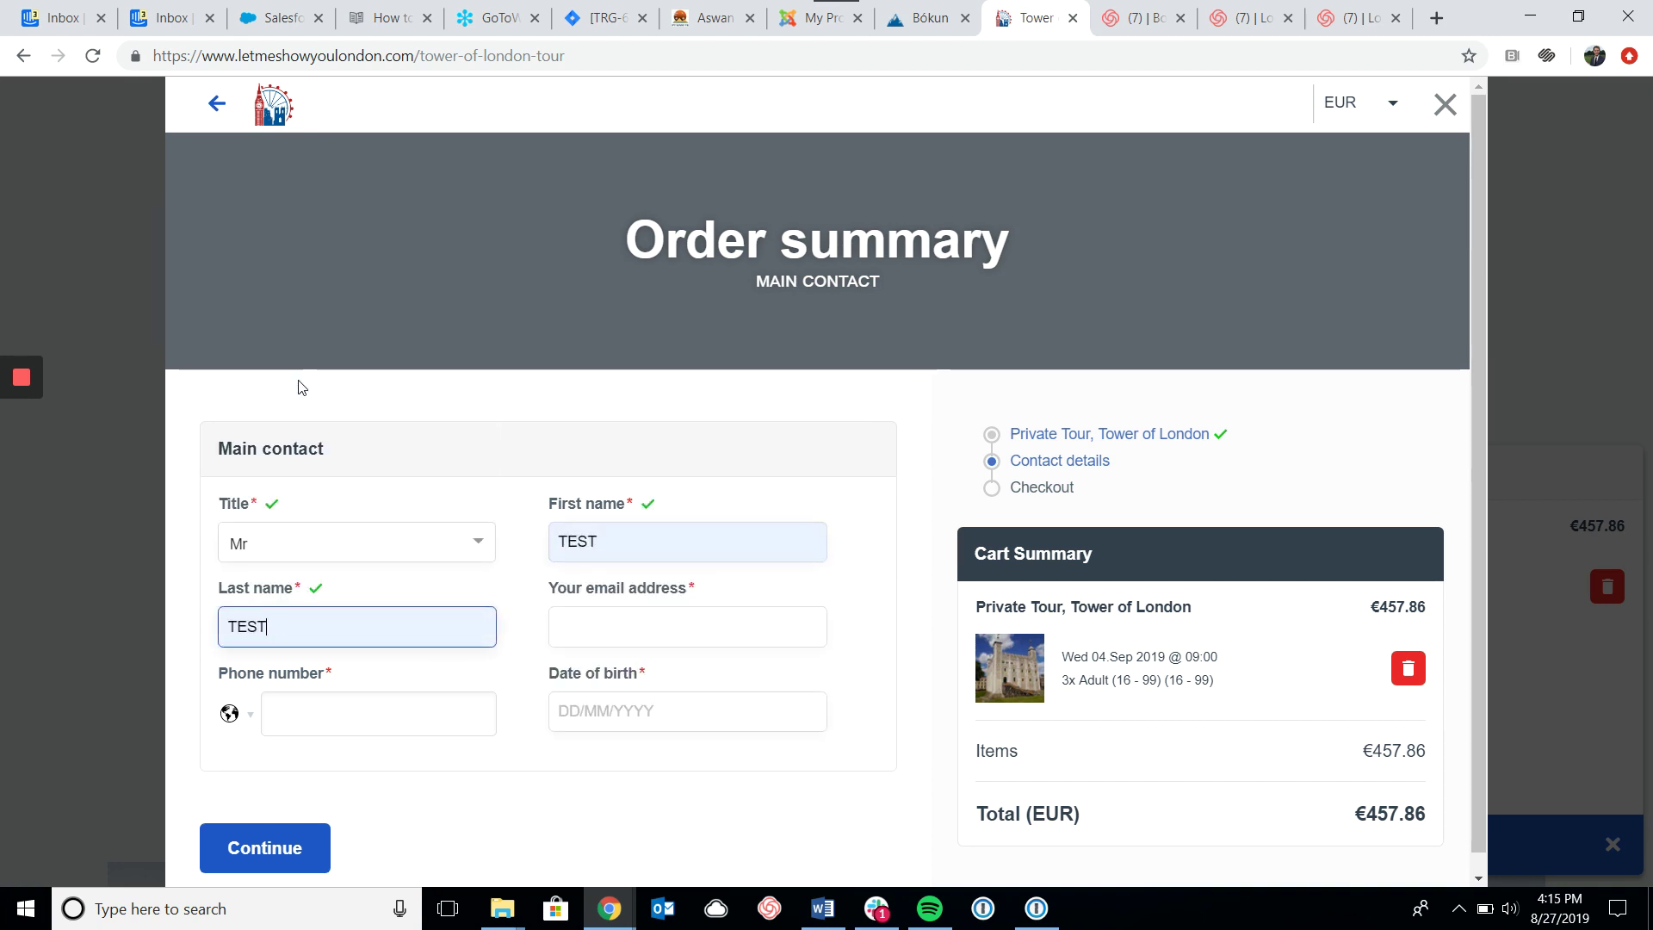
- Fill in the contact's e-mail, phone number and date of birth from saved suggestions, then continue
left_click(589, 630)
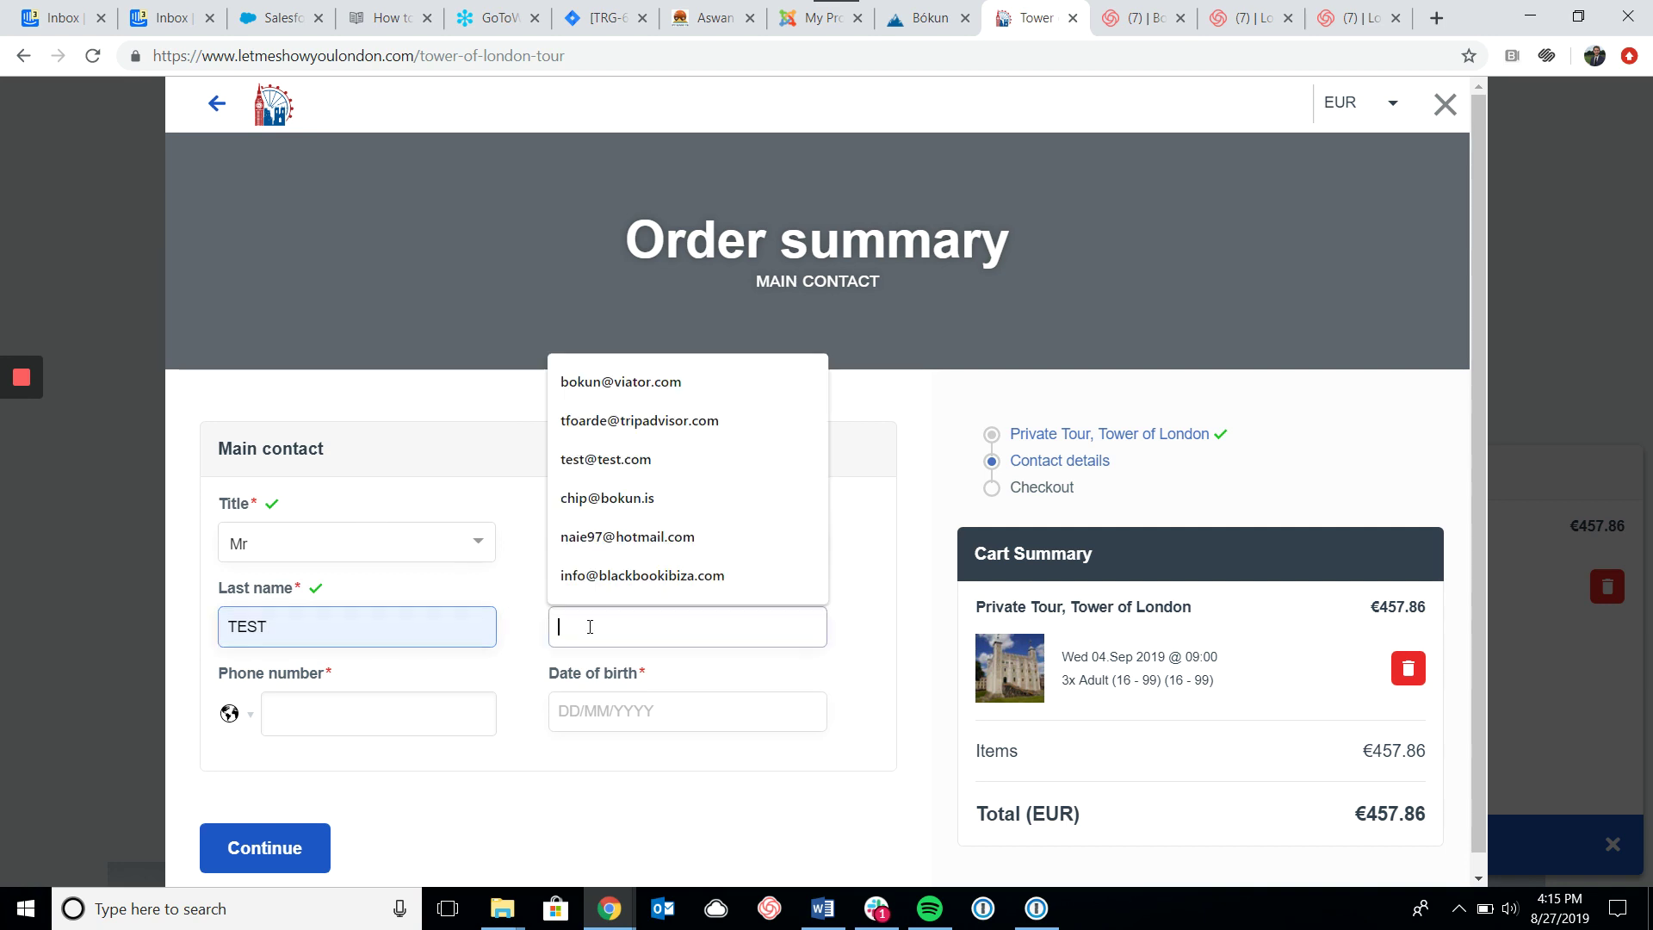
left_click(609, 462)
left_click(385, 707)
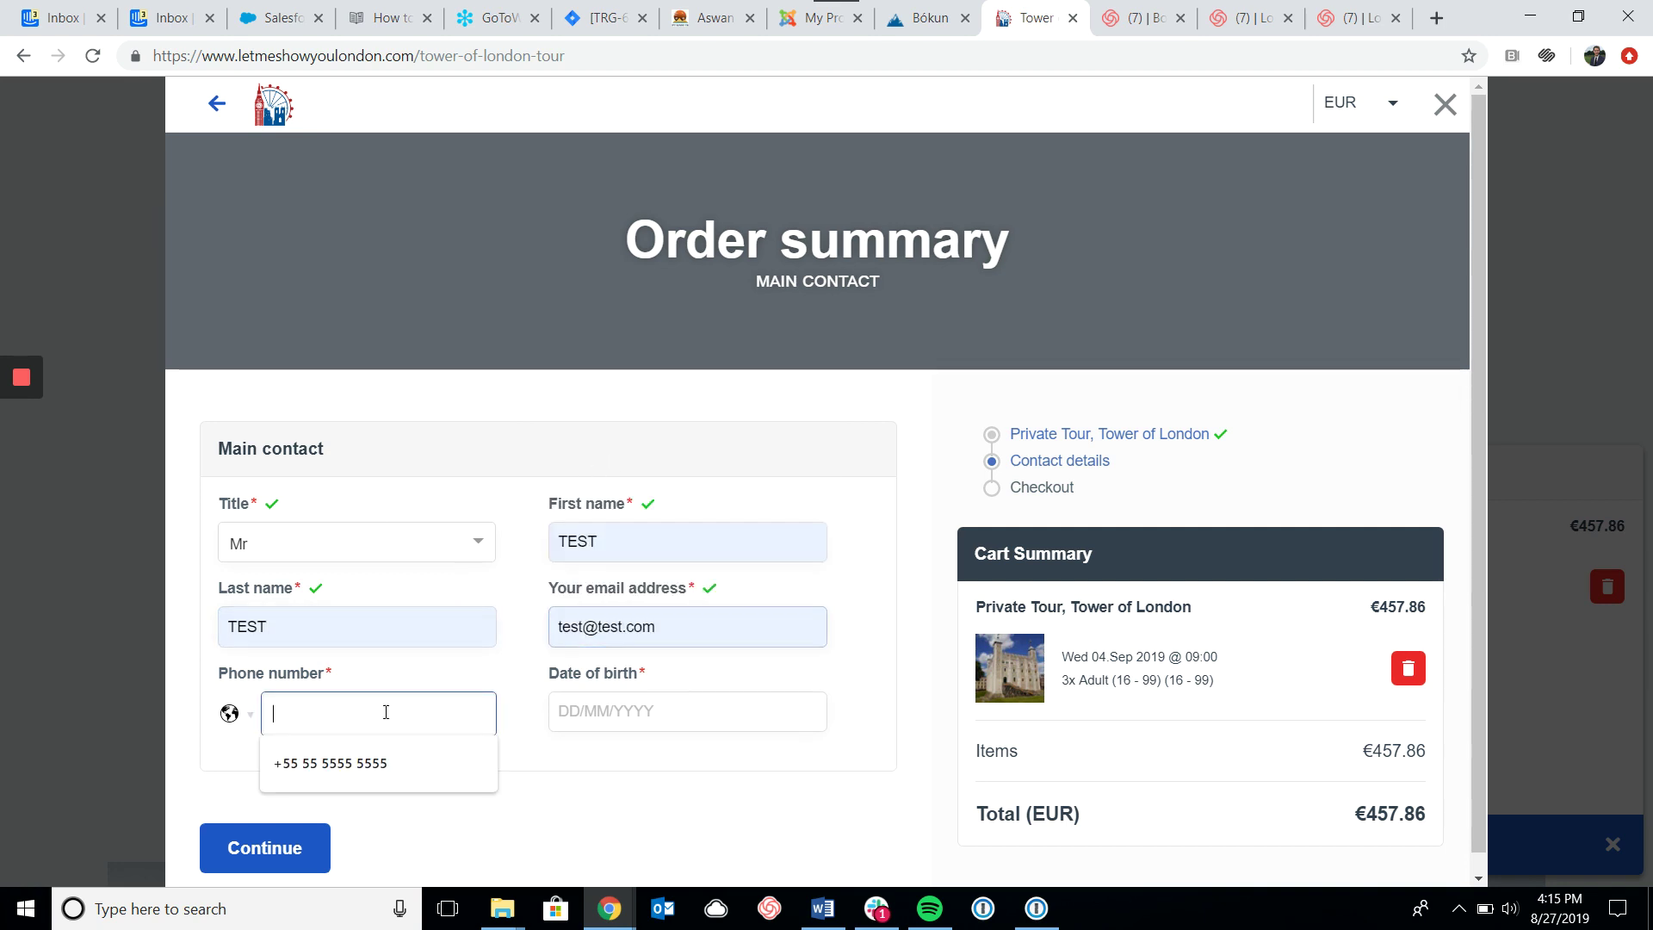
left_click(395, 762)
left_click(629, 718)
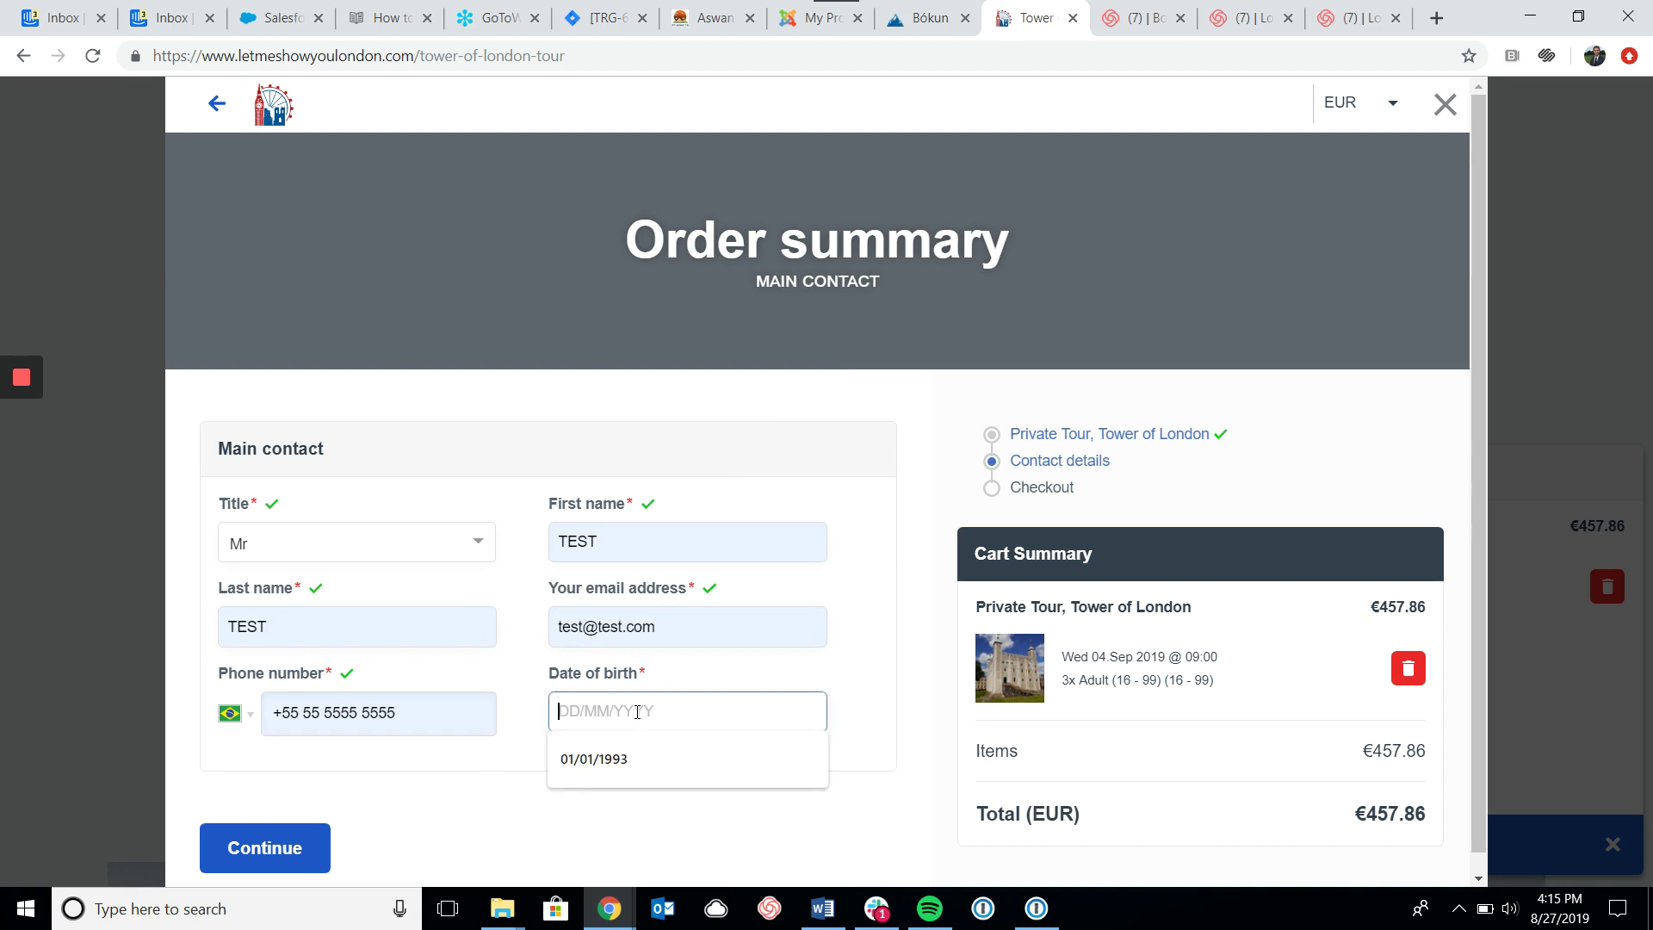
left_click(613, 762)
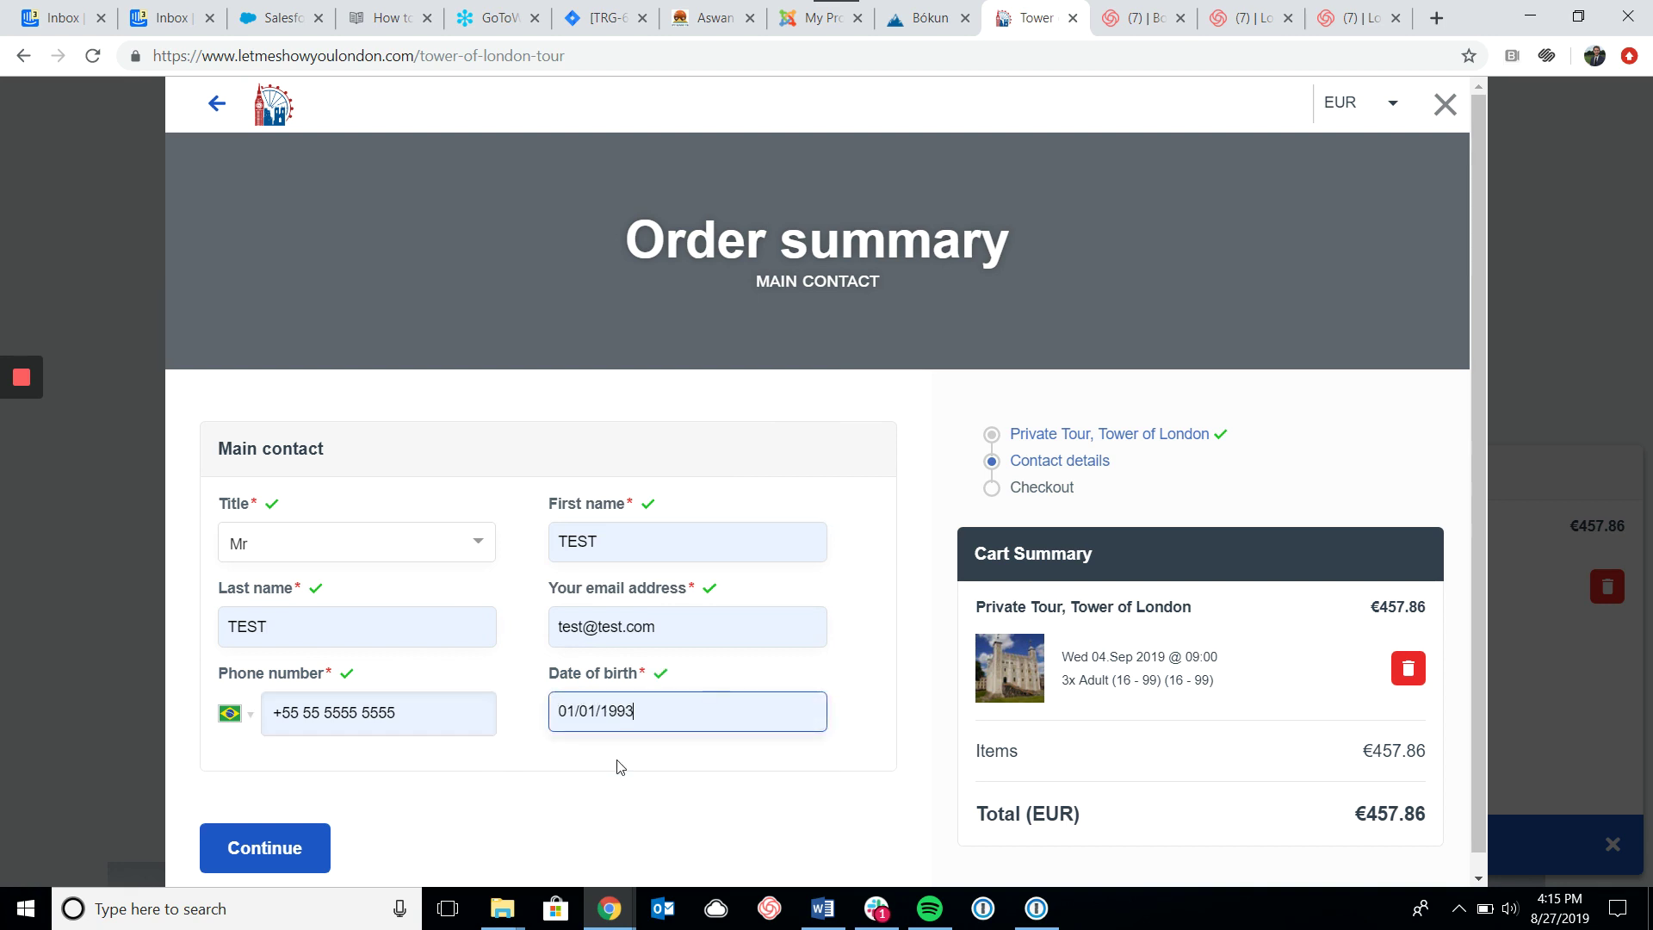
left_click(303, 849)
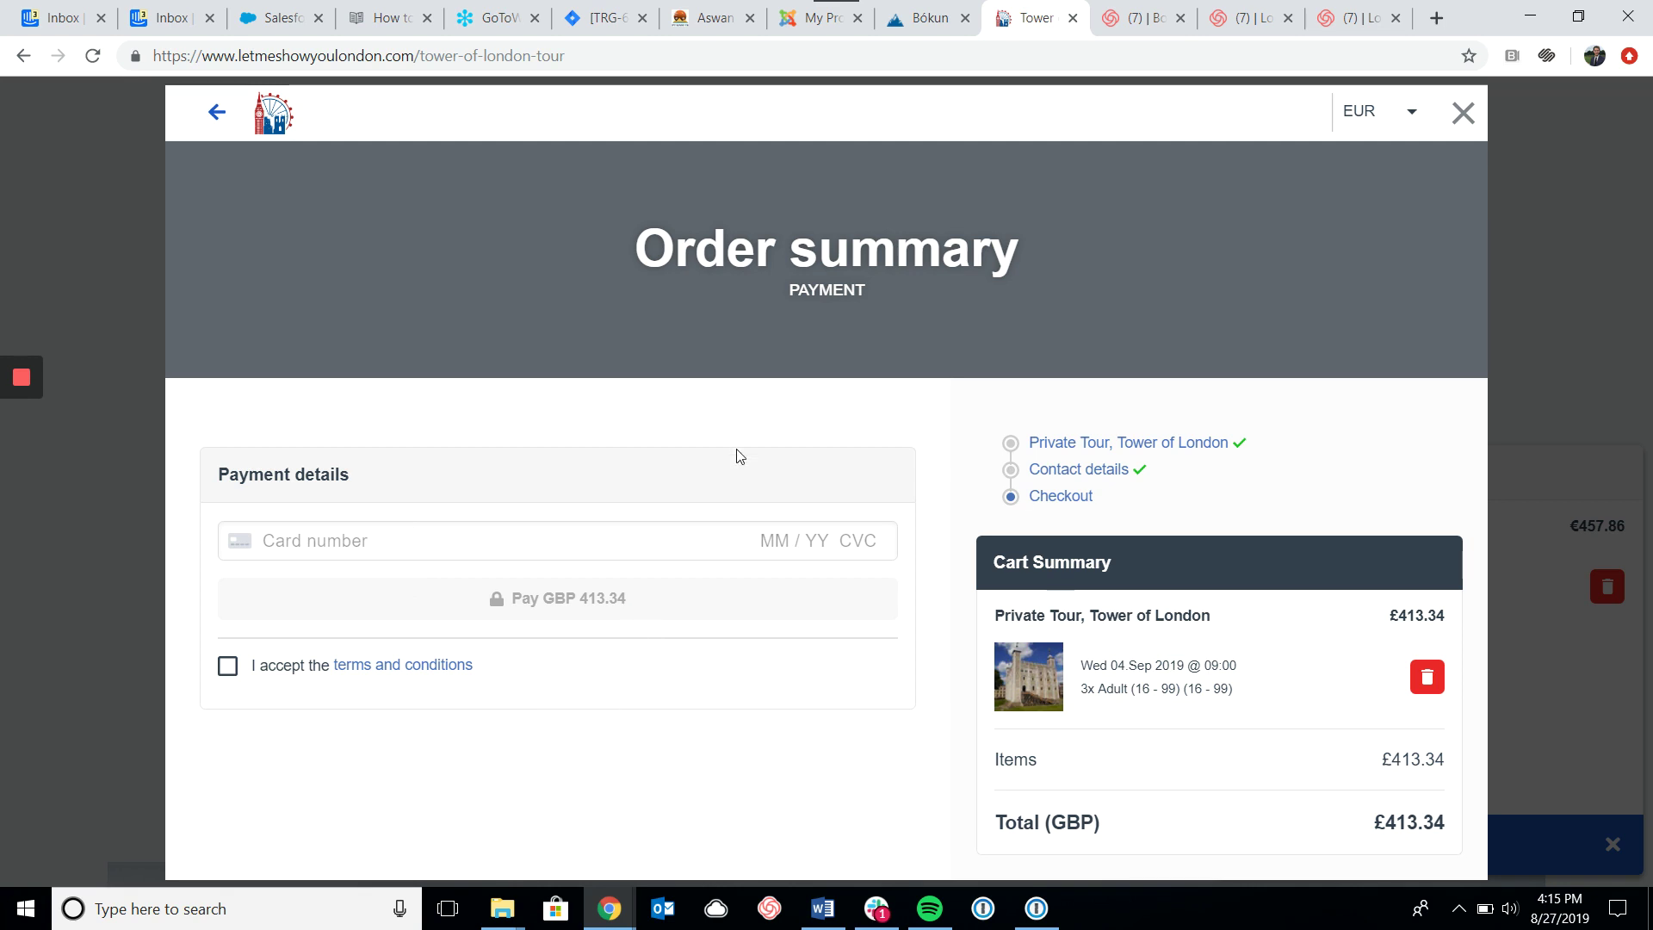
- Return from the payment step to the filled-in main contact details
left_click(216, 112)
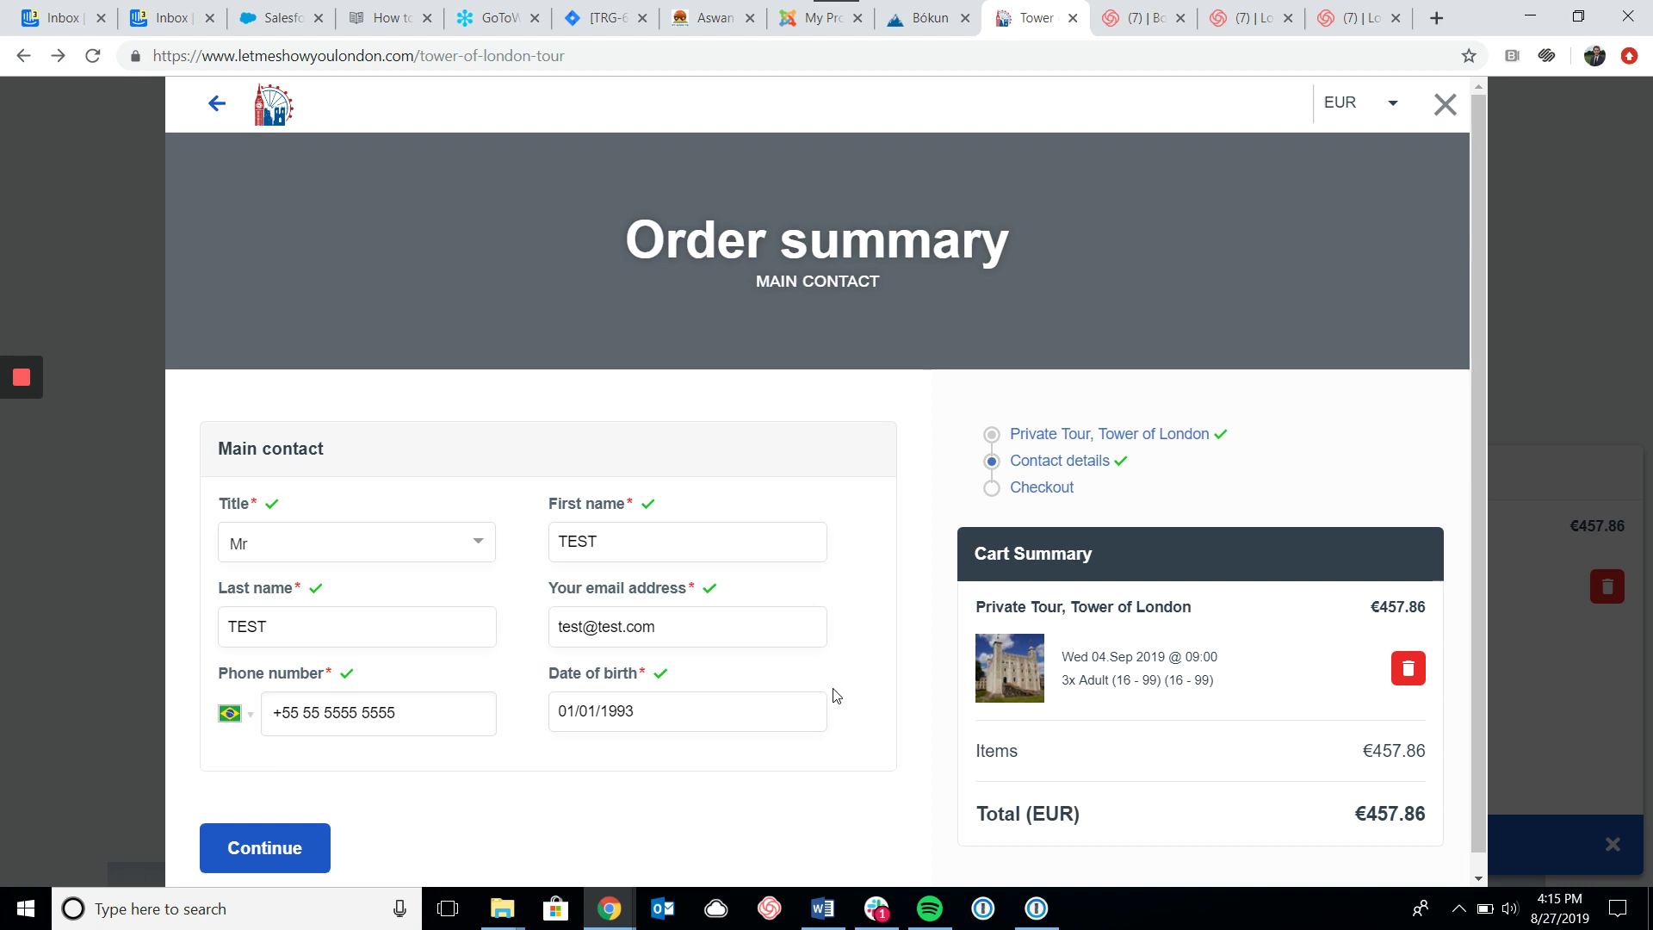
- Switch to the Bókun extranet and go to Online Sales Tools to pick a widget type
left_click(924, 20)
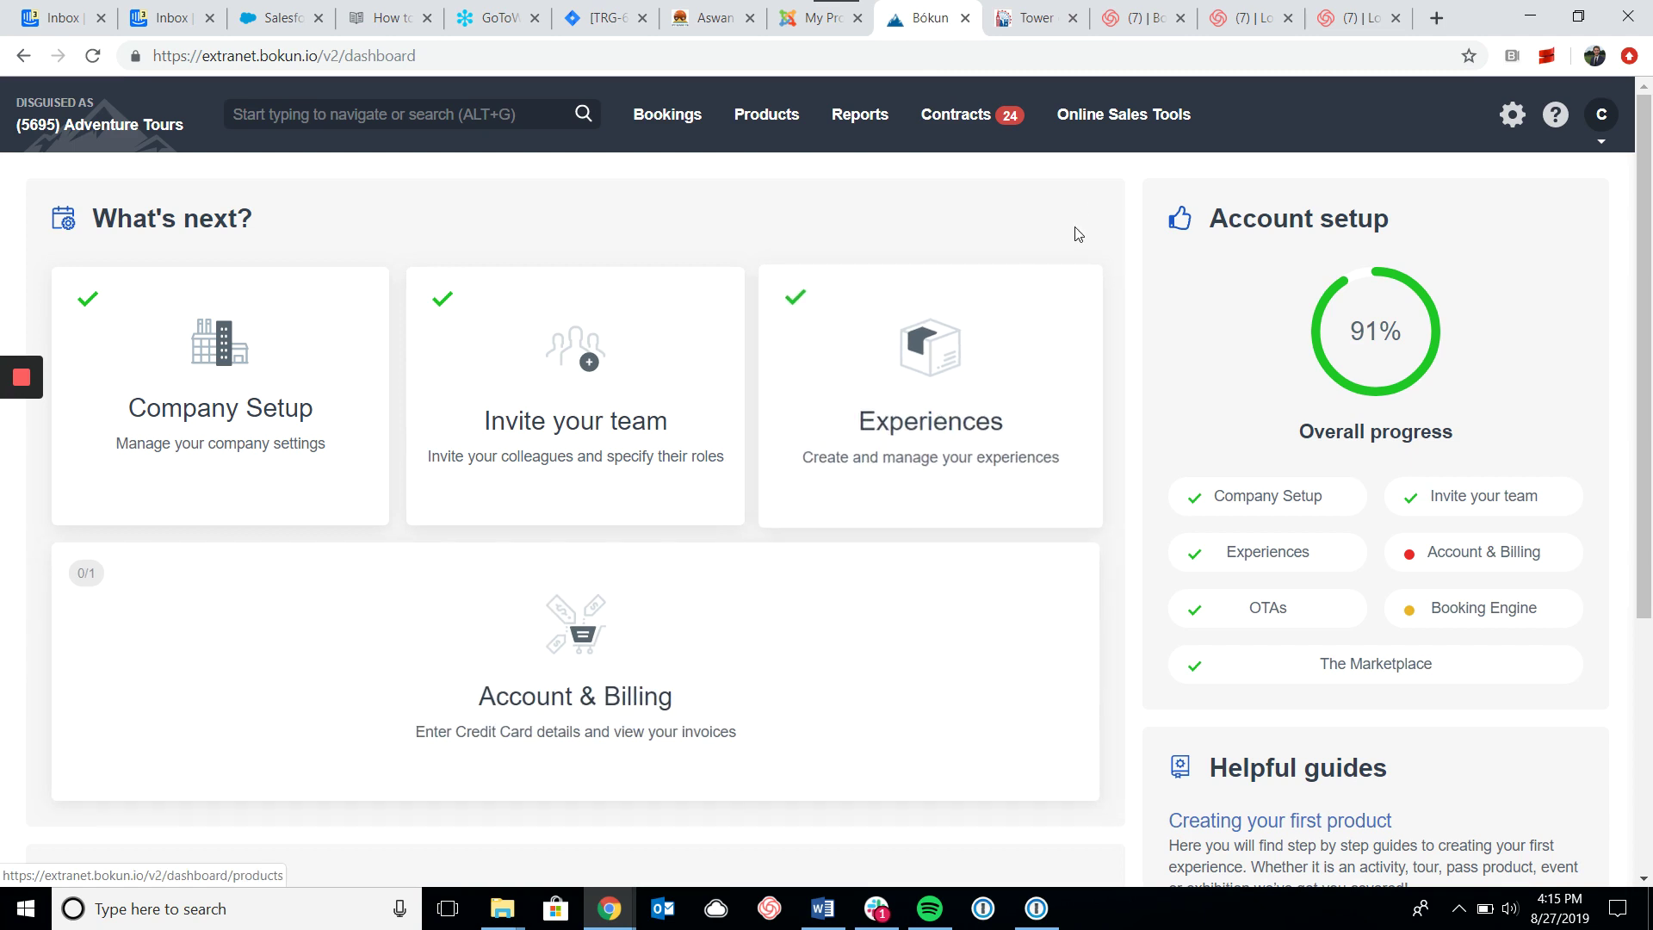
left_click(1104, 124)
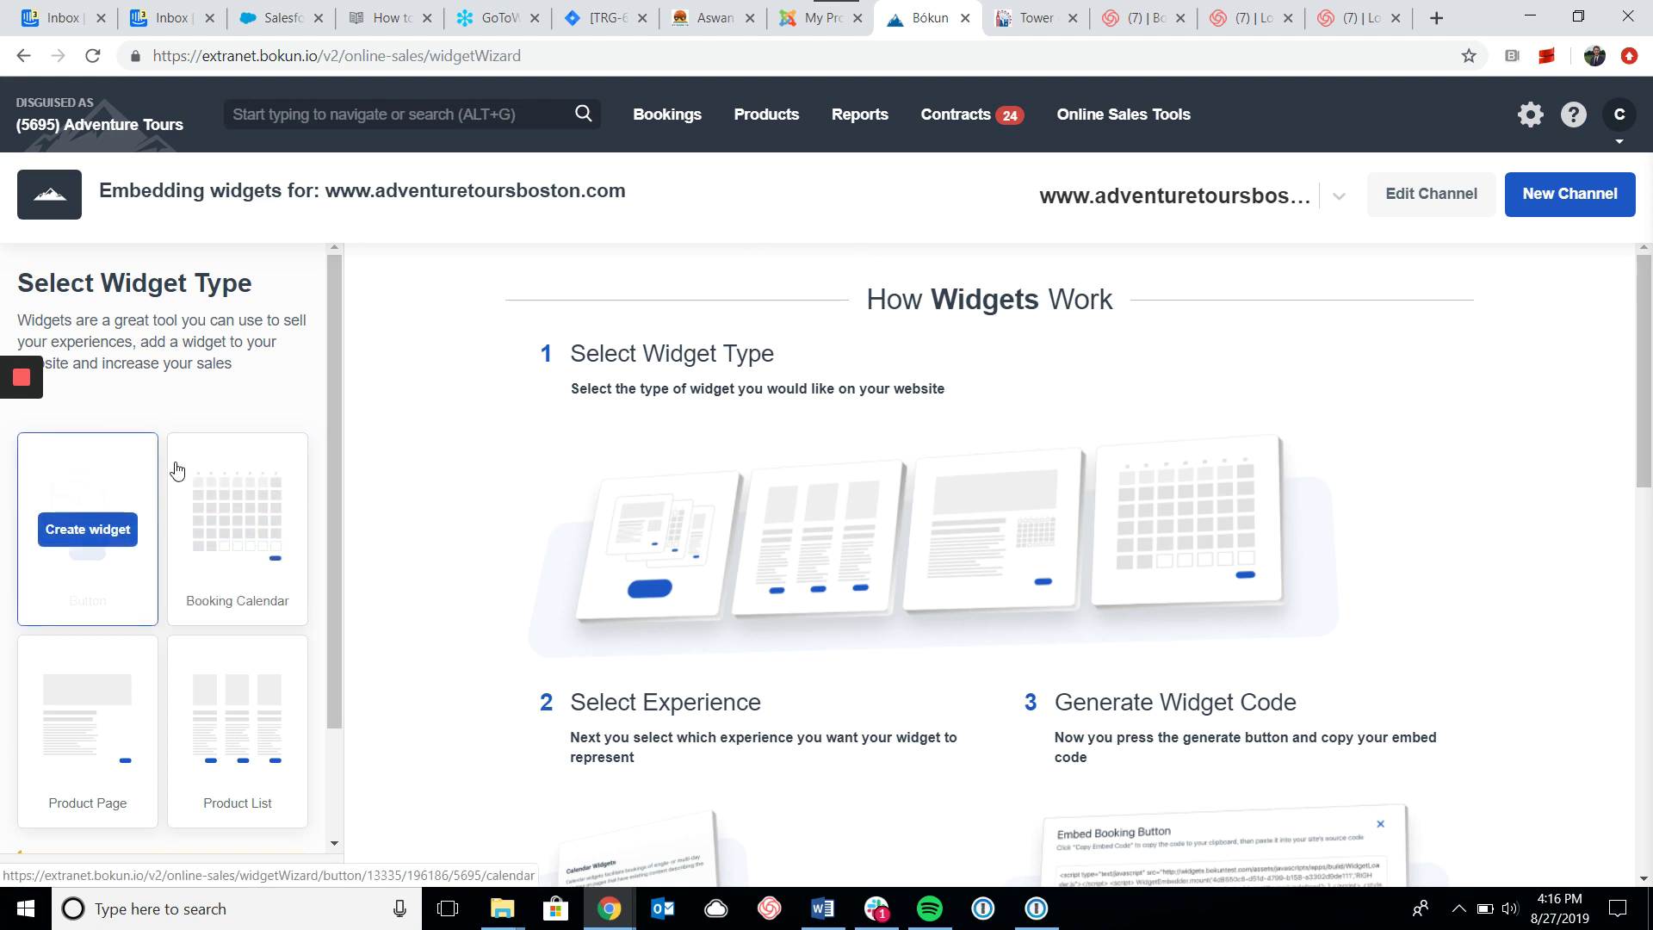
- Create a Booking Calendar widget, preview it on laptop, phone and tablet, and generate its embed code
mouse_move(220, 721)
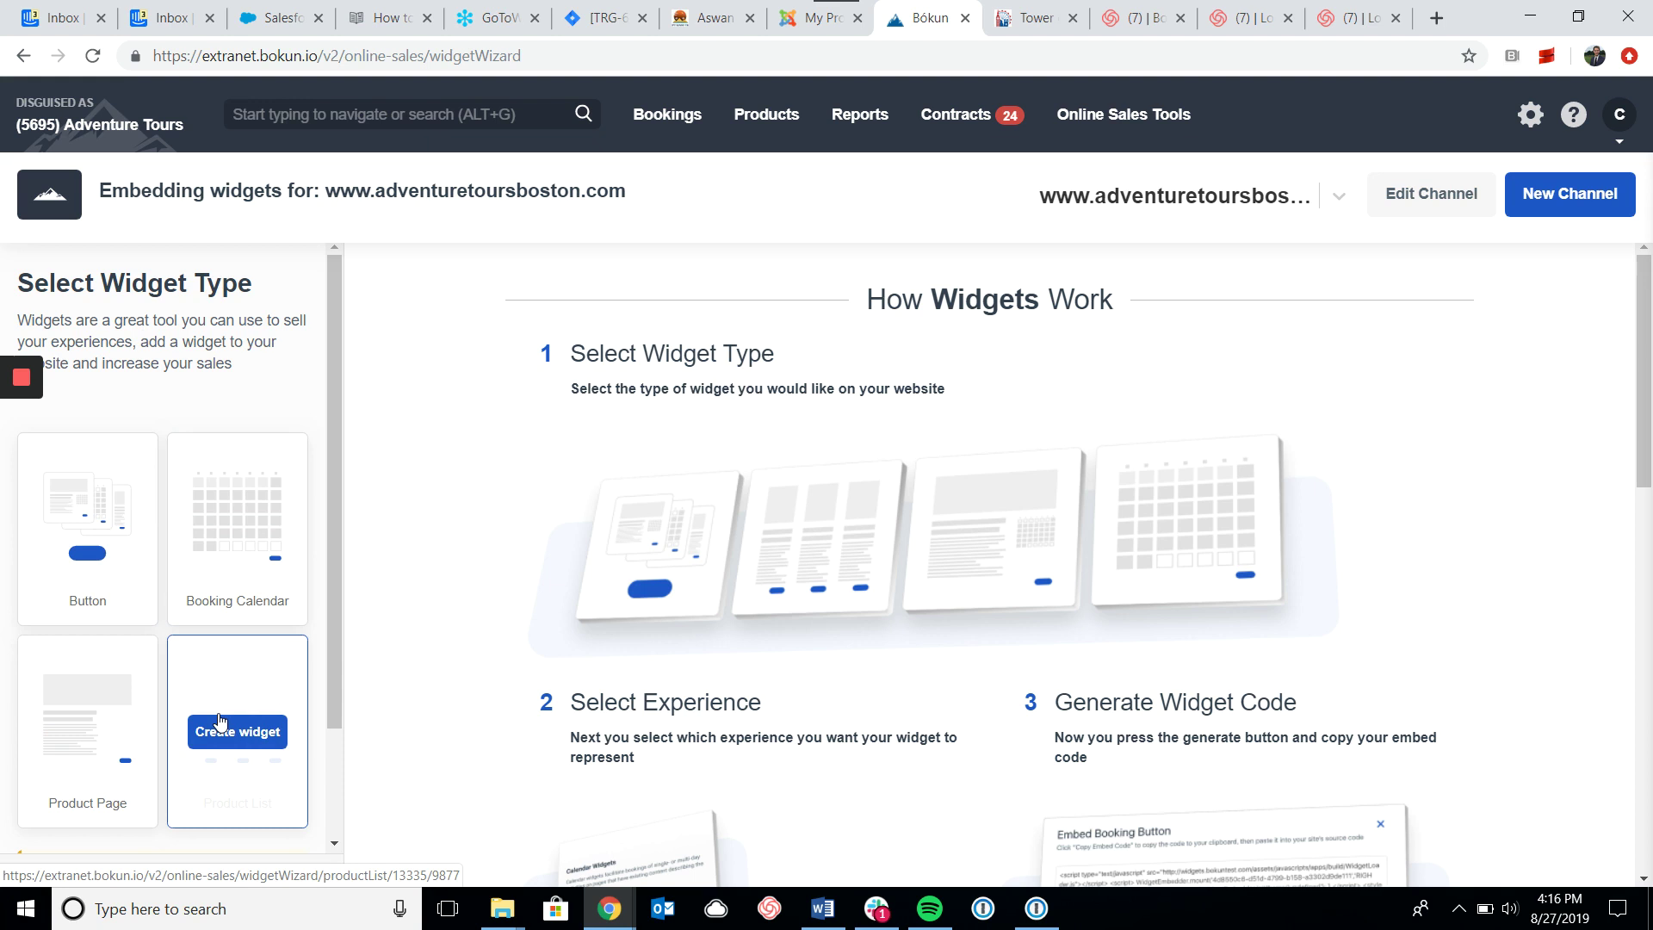
mouse_move(245, 563)
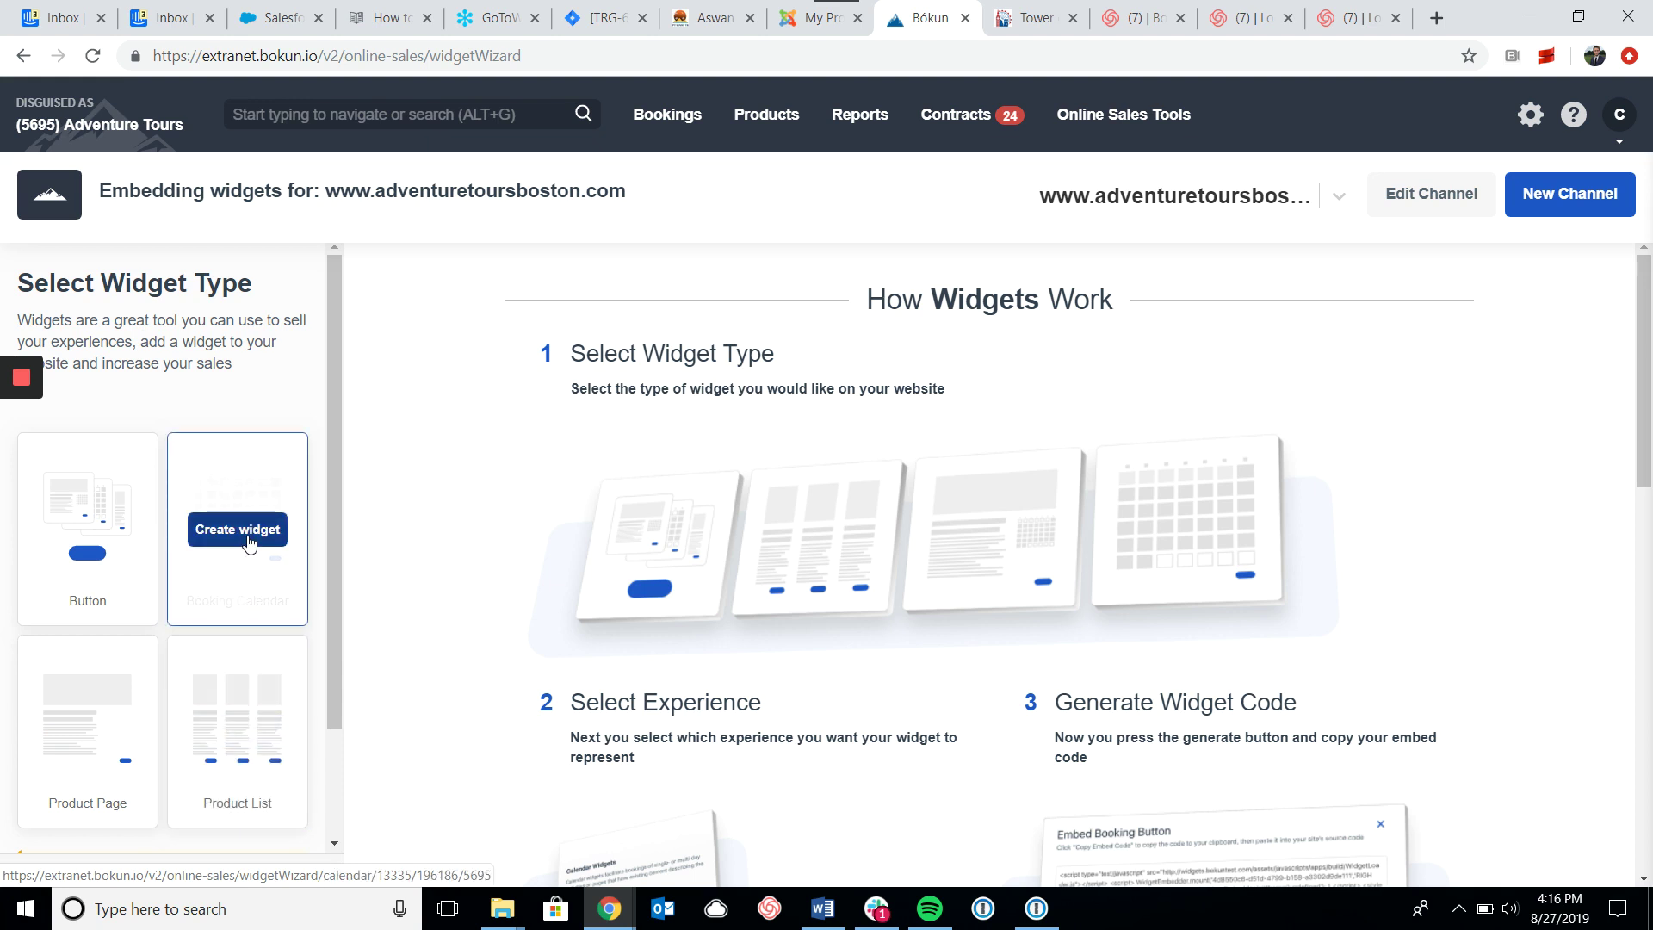
left_click(238, 530)
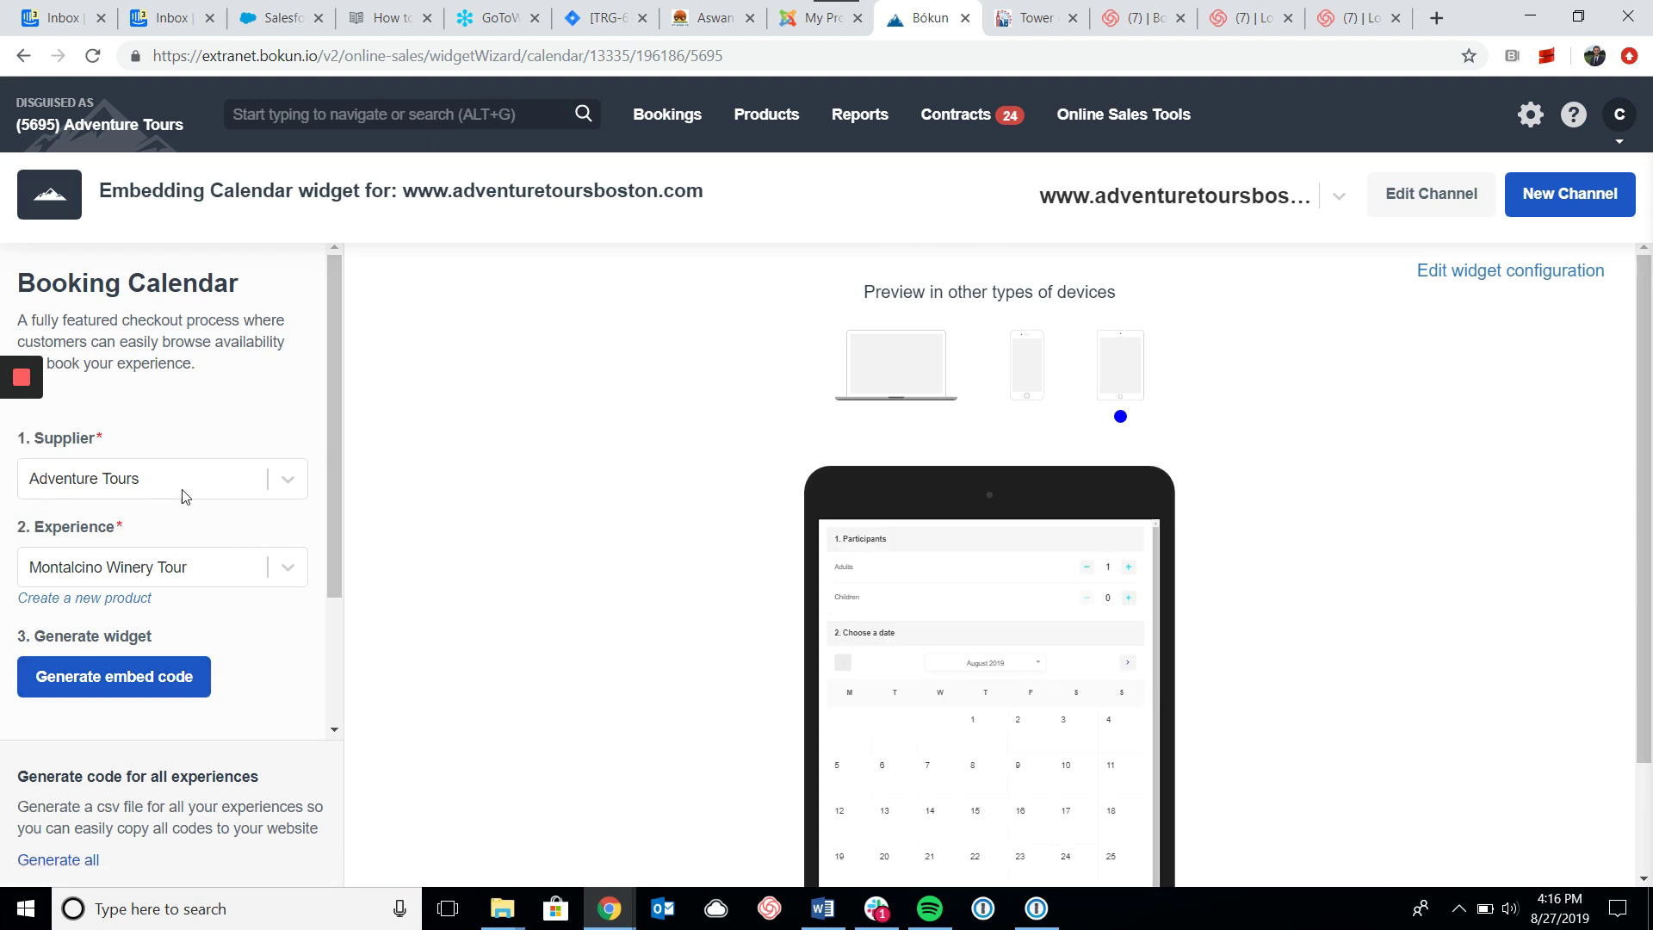
scroll(225, 505, "down", 1)
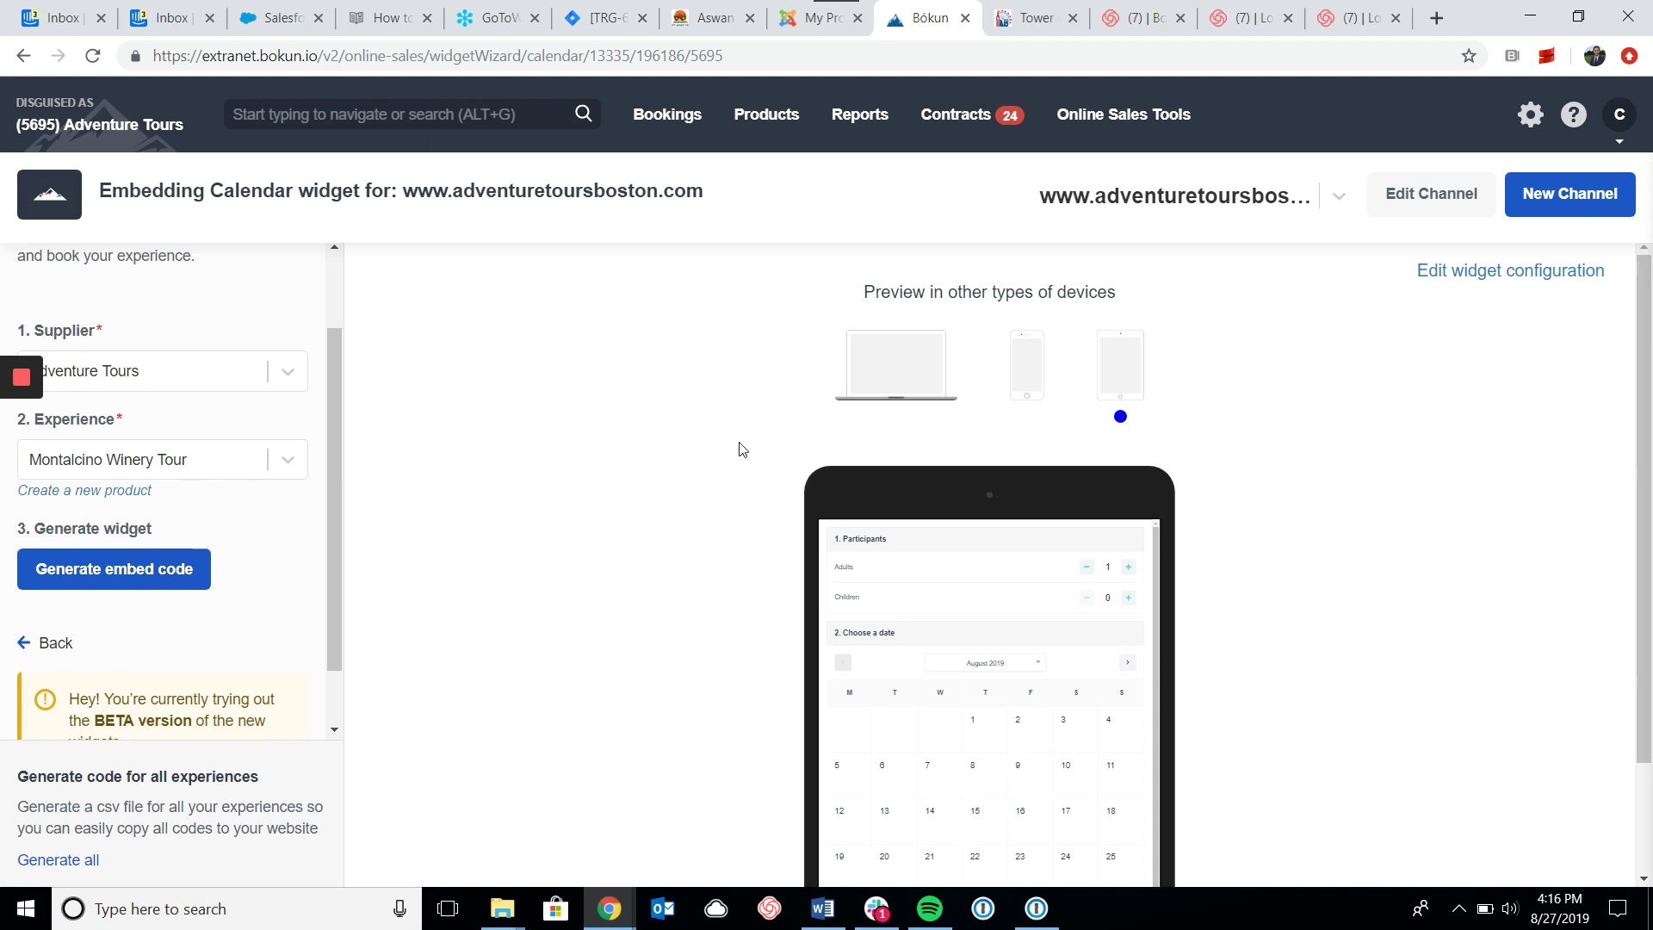
left_click(880, 376)
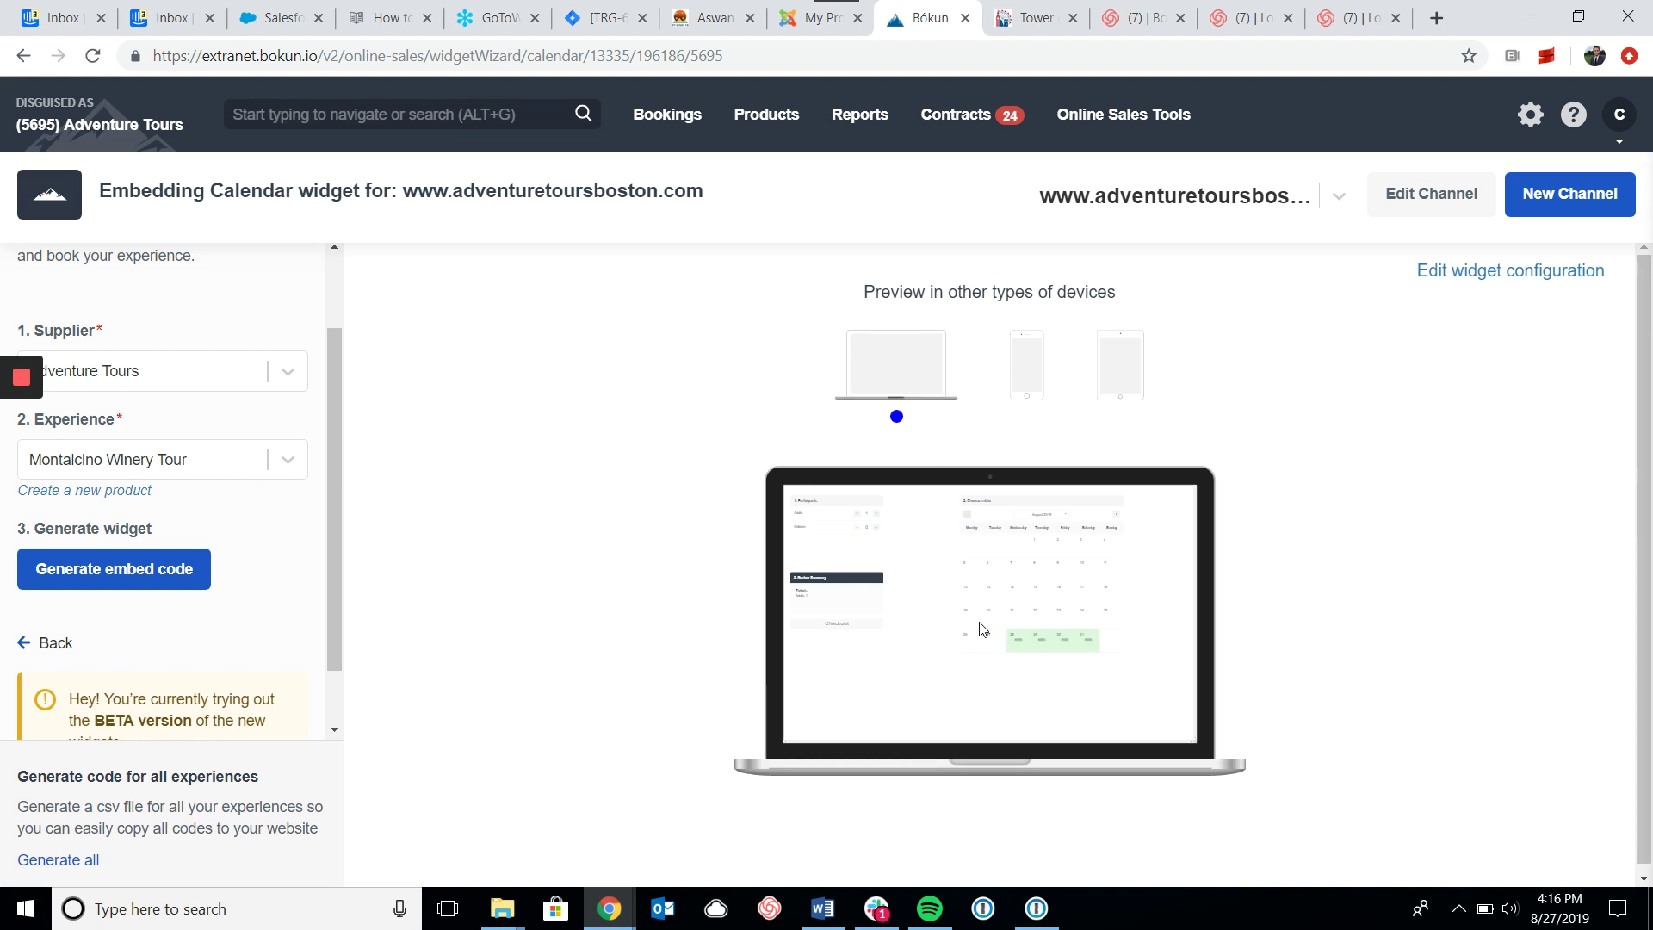
left_click(1028, 376)
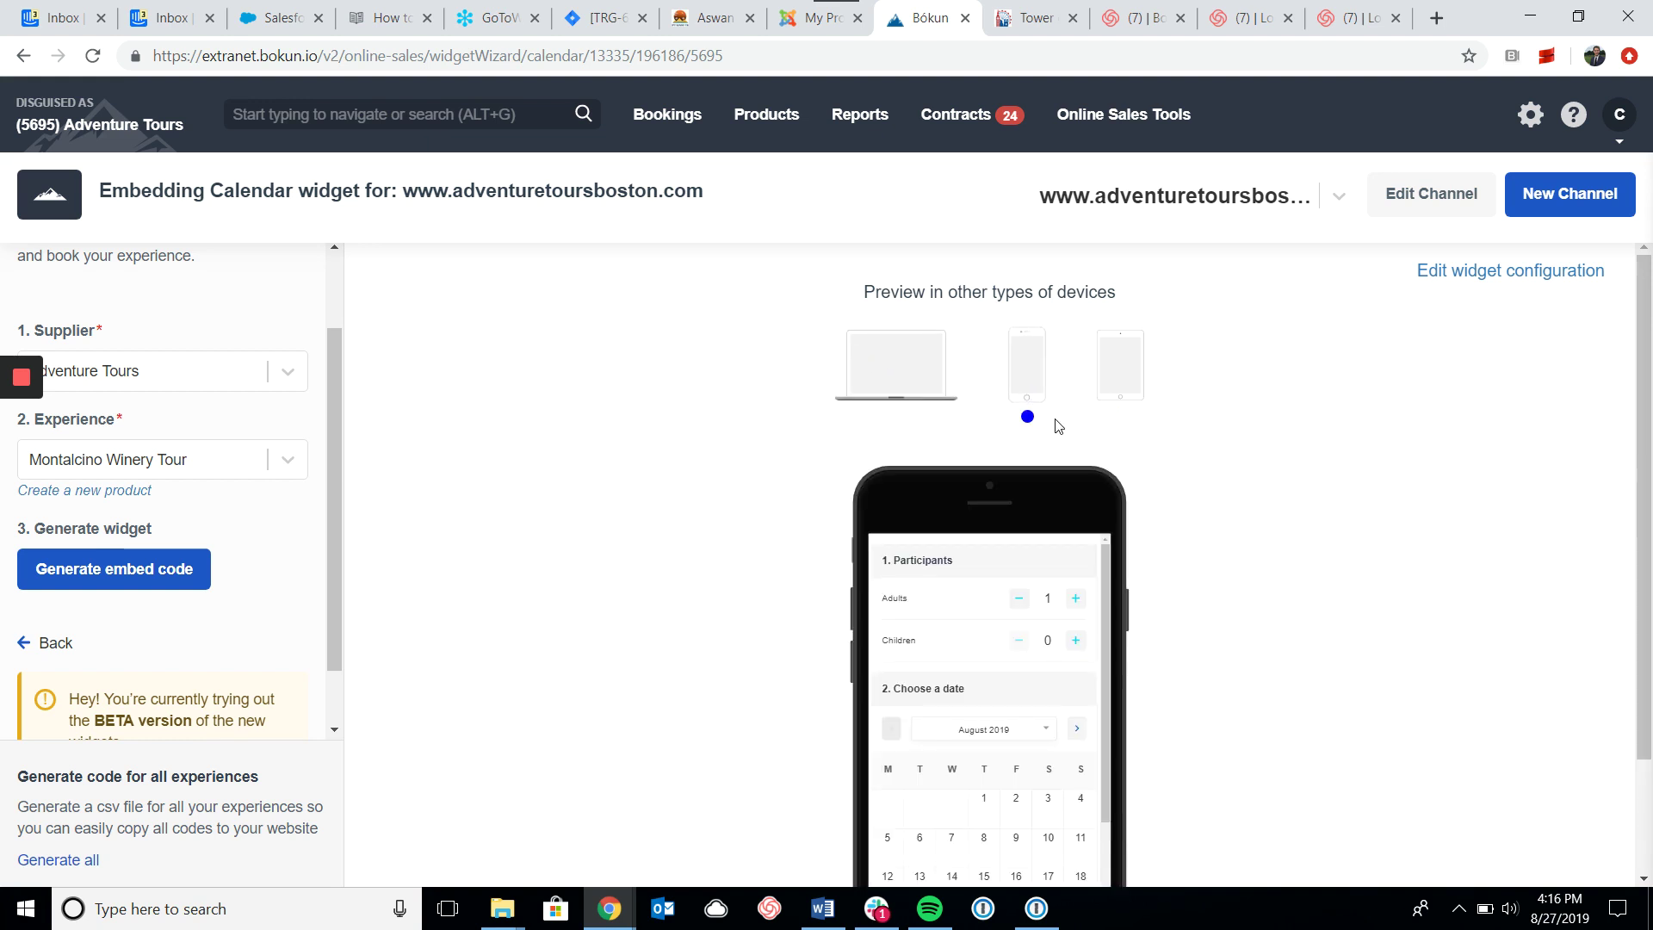
left_click(1124, 375)
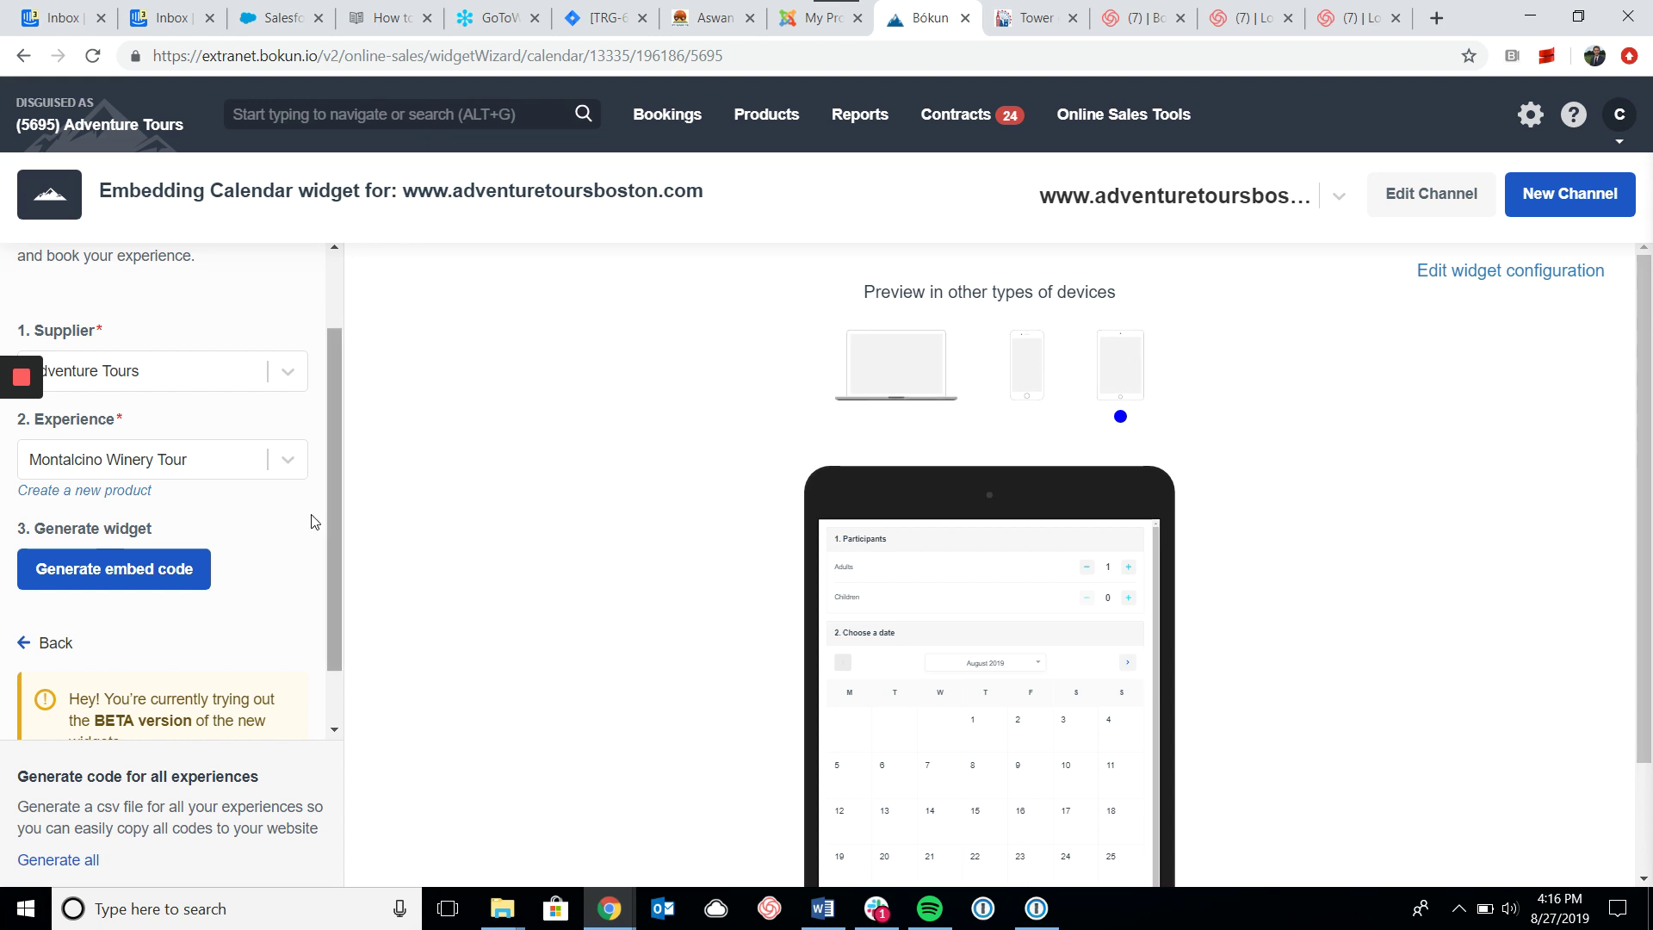
left_click(158, 580)
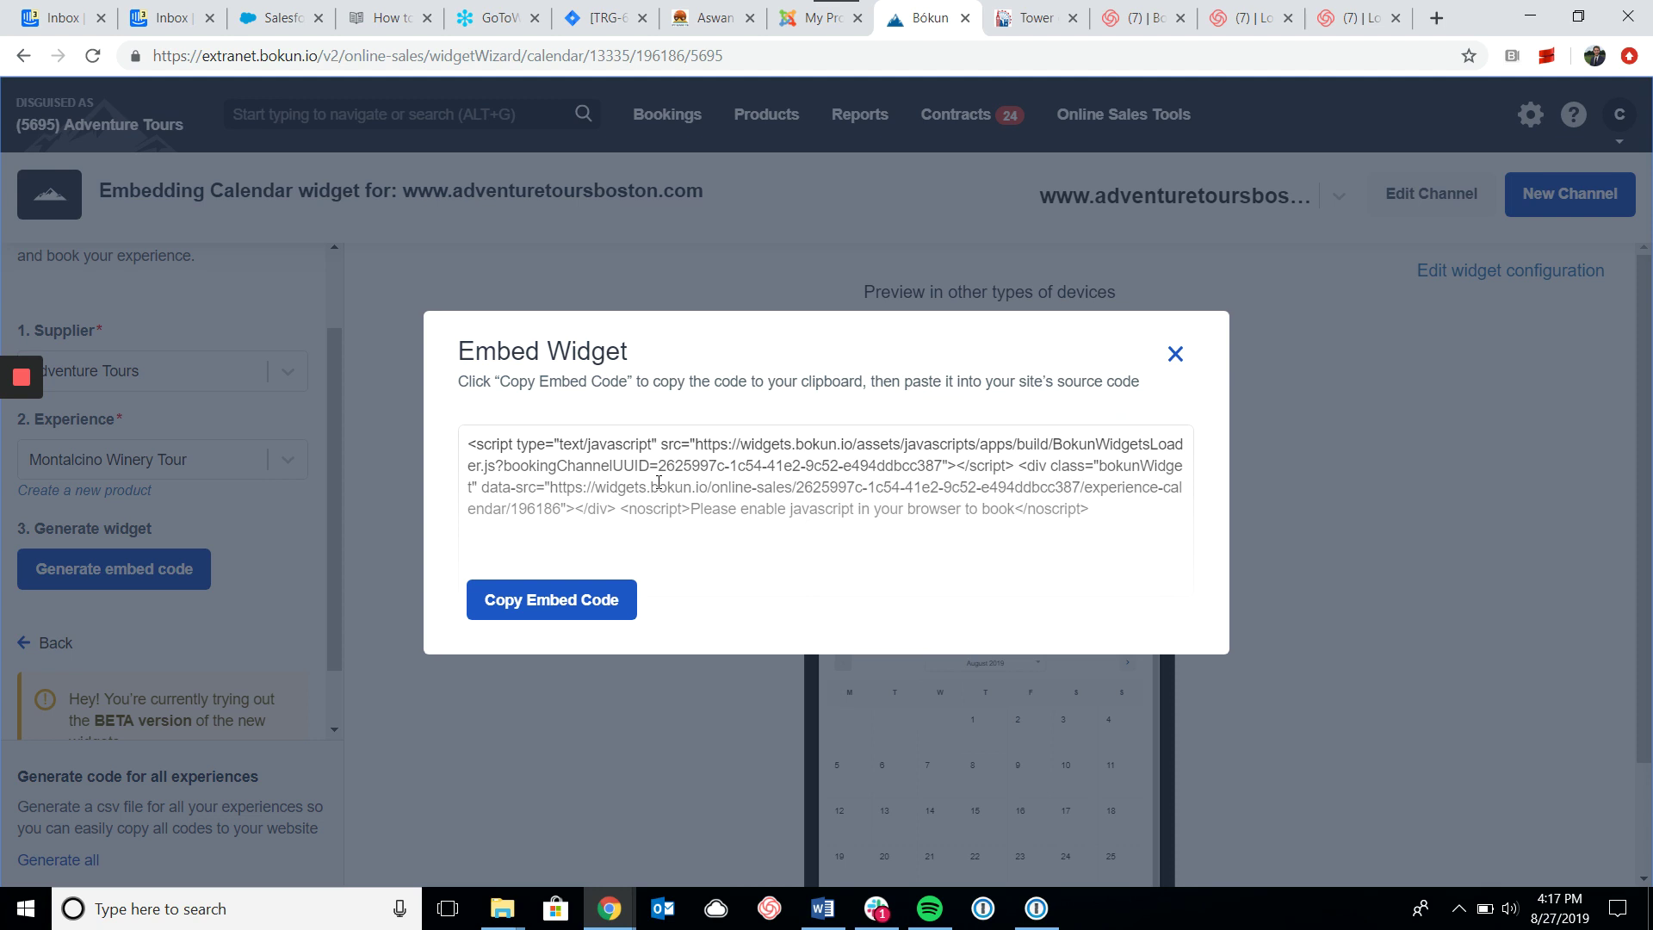
- Copy the calendar widget's embed code to the clipboard
left_click(540, 600)
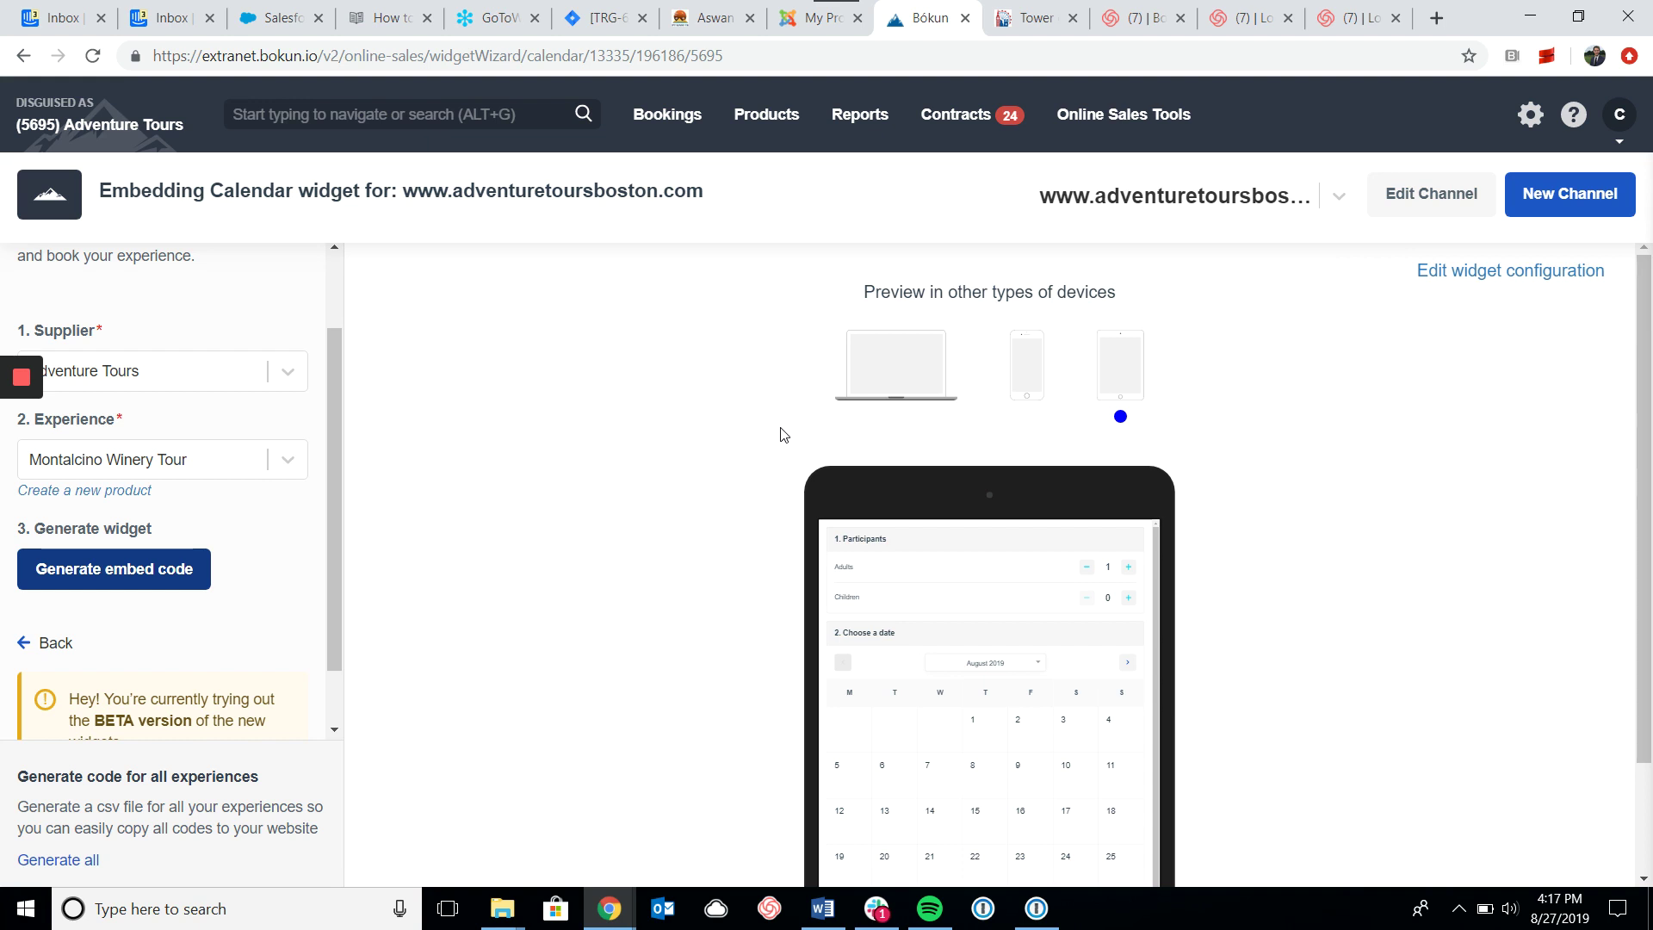
- Open the Calendar widget's configuration and view its after-adding-to-cart and display settings
left_click(1440, 274)
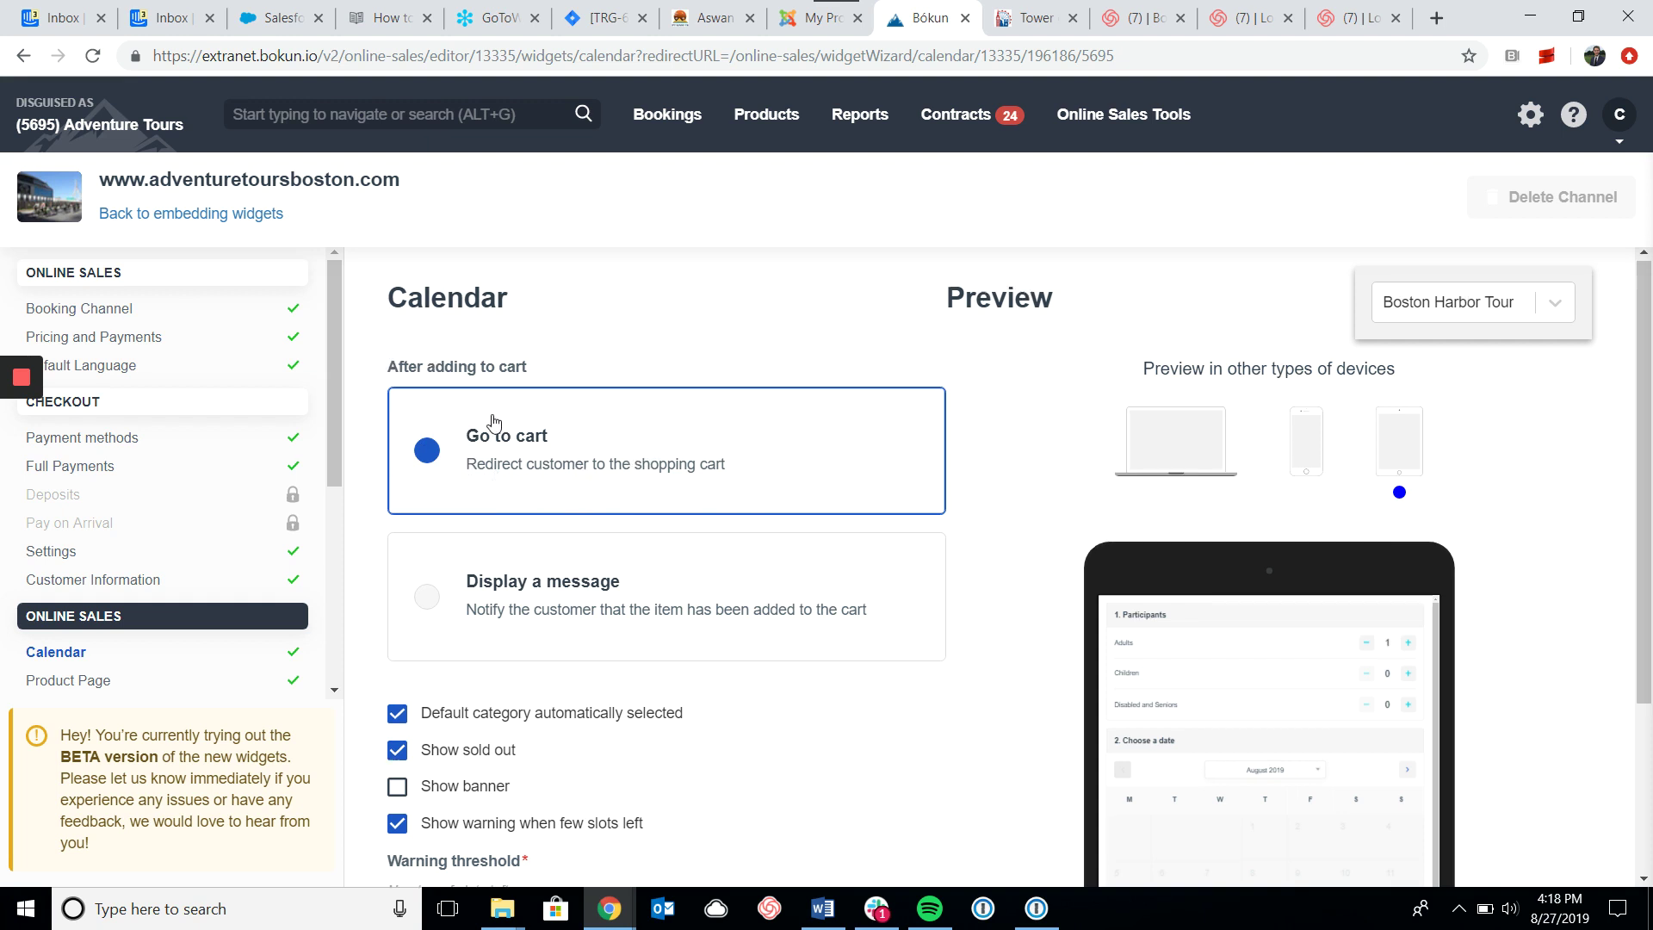
scroll(487, 448, "down", 2)
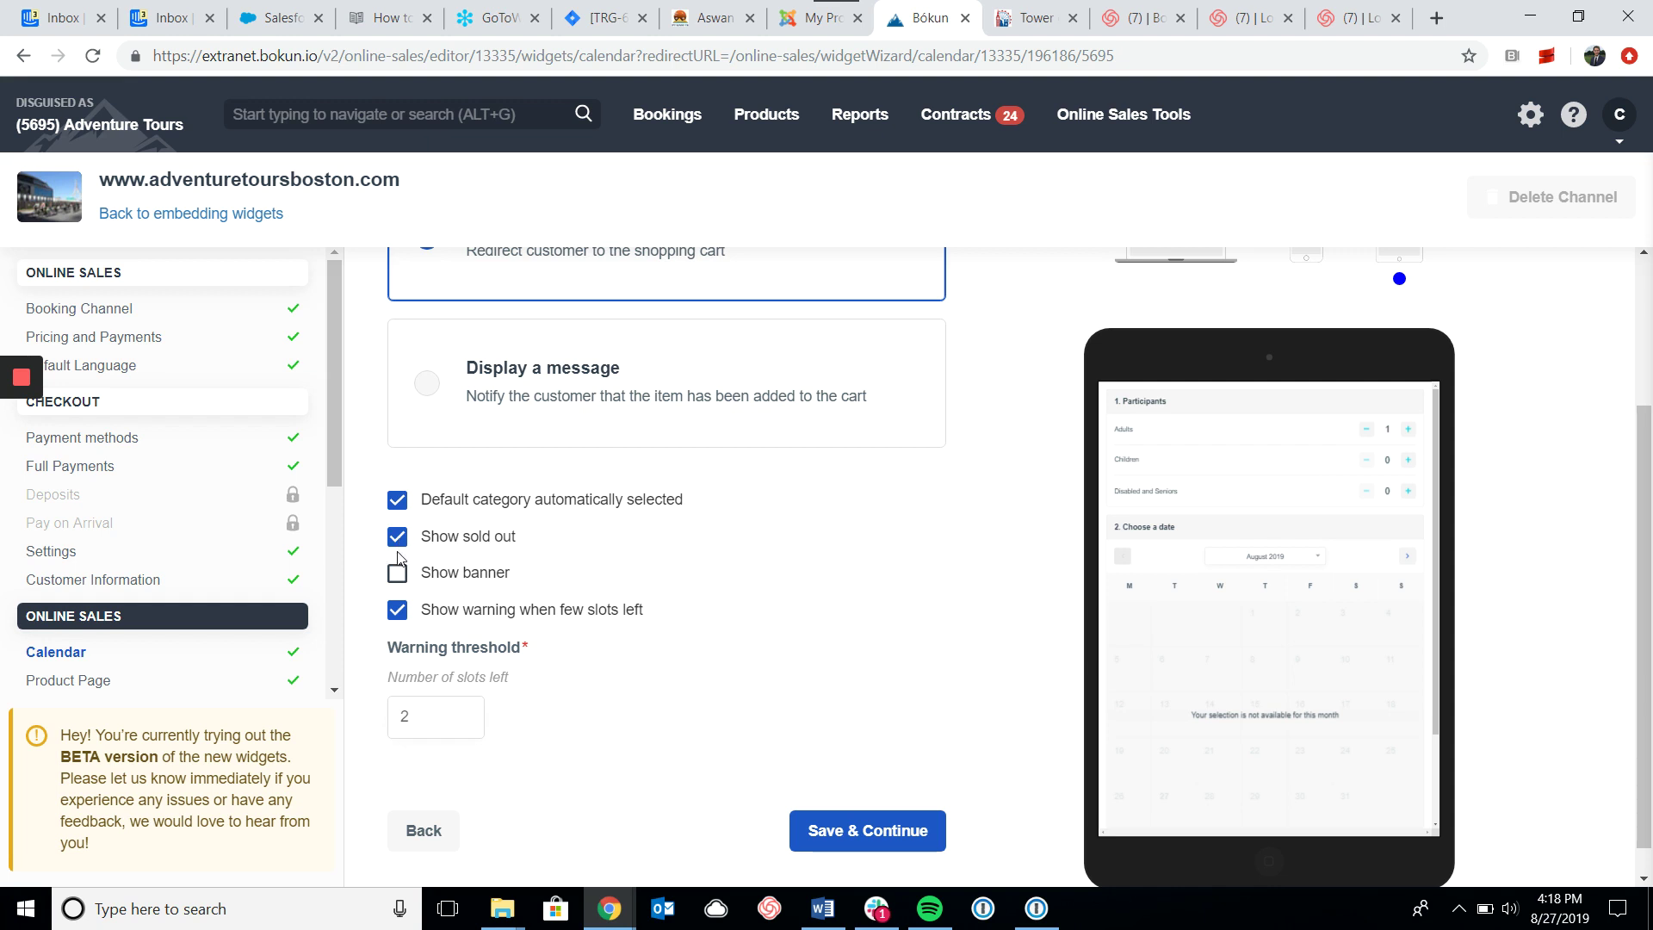
left_click(397, 585)
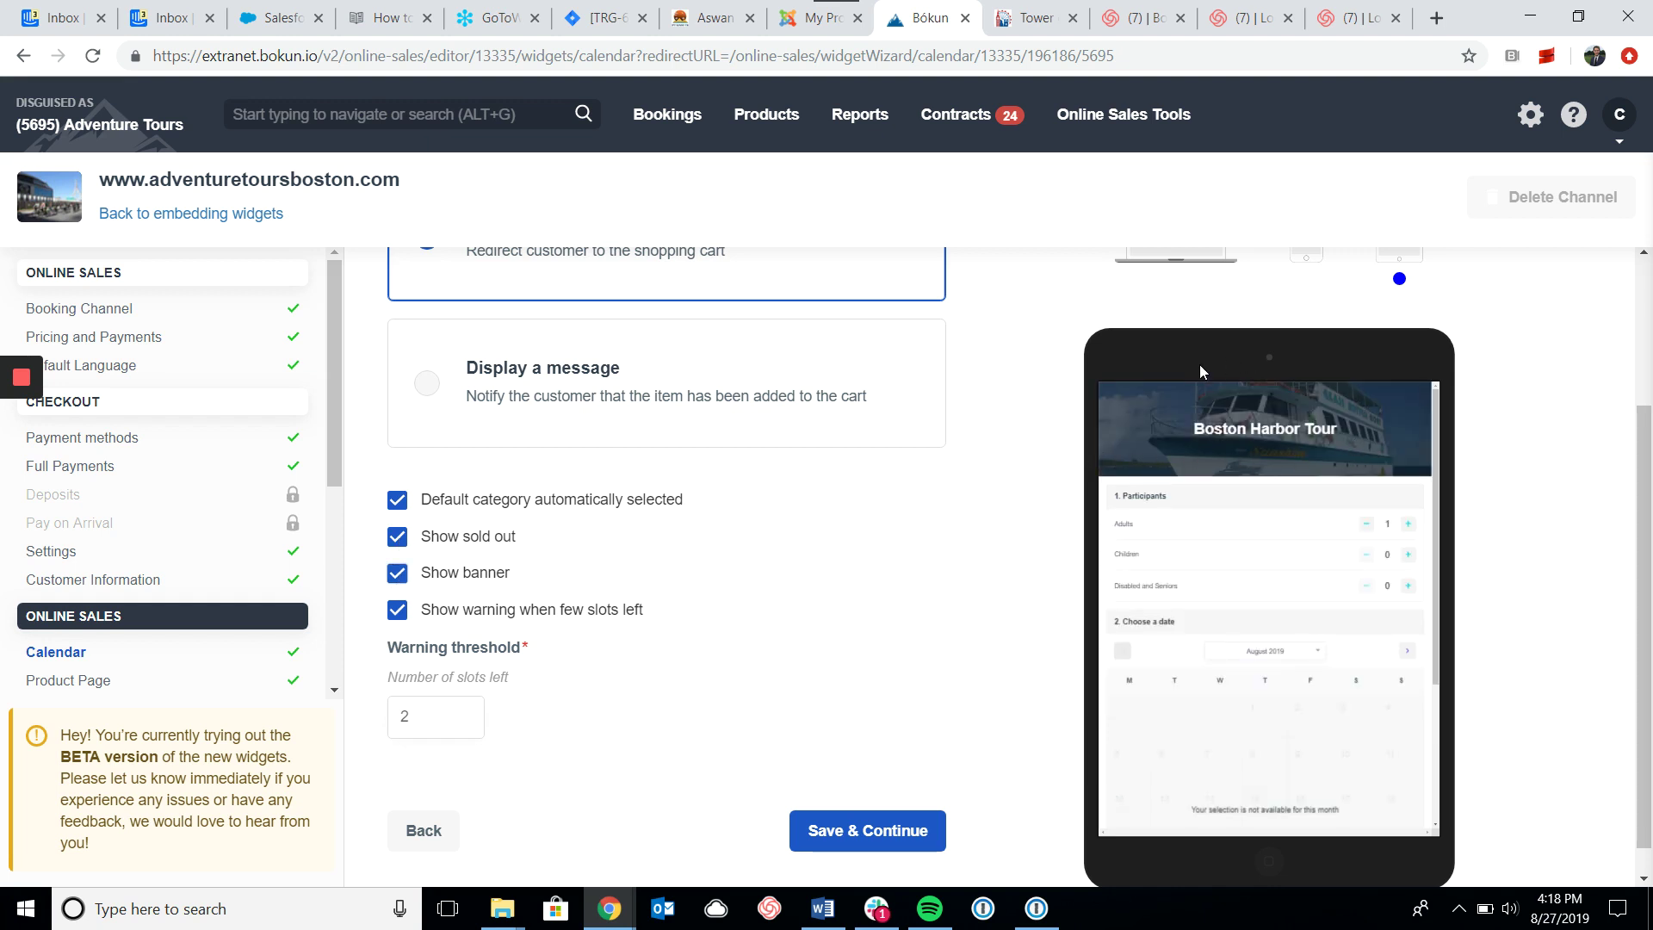
left_click(398, 577)
left_click(398, 578)
left_click(397, 579)
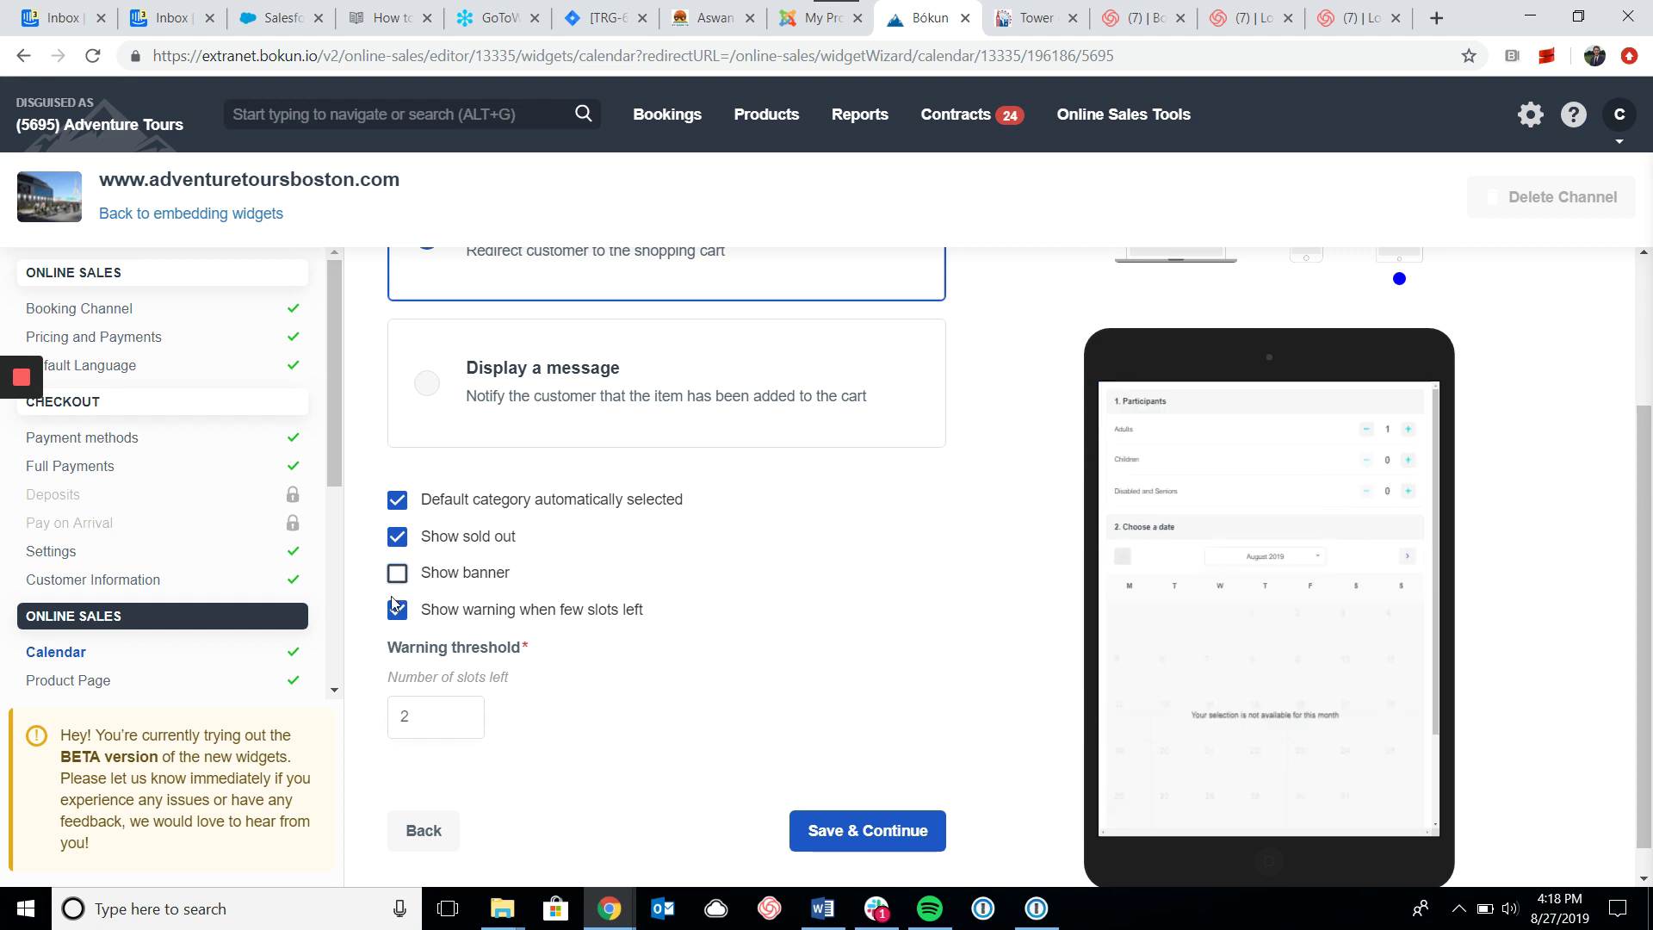